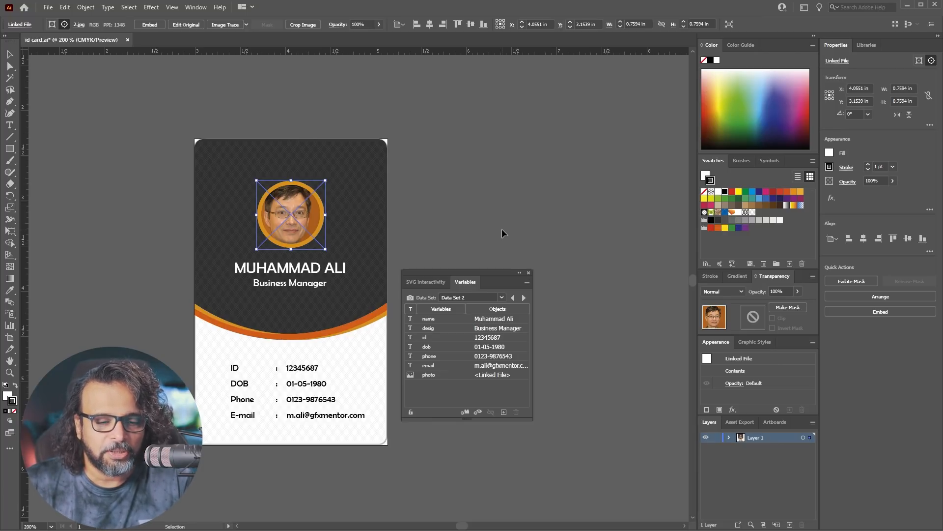
# - Switch the card to Data Set 1, then display the Actions panel beside the card and look over the Default Actions
pyautogui.click(513, 297)
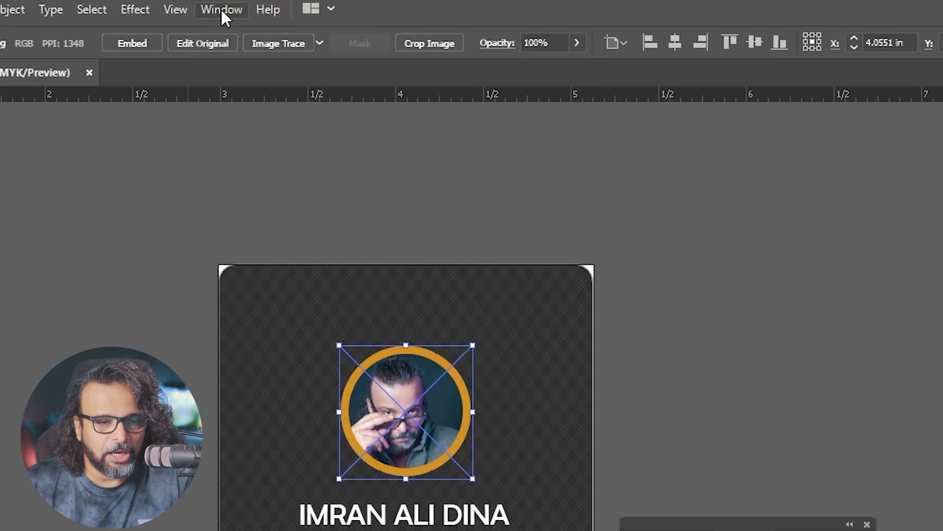
pyautogui.click(222, 11)
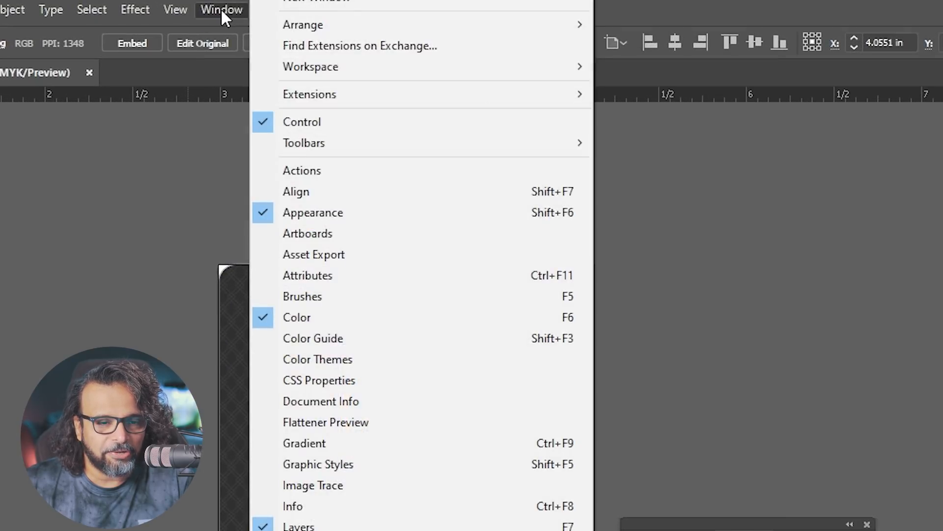
pyautogui.click(308, 172)
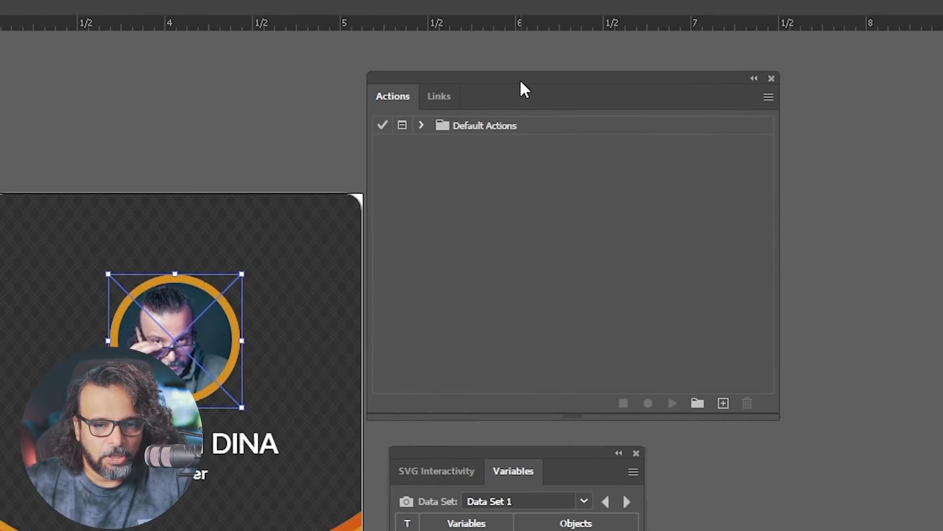
pyautogui.moveTo(522, 82); pyautogui.dragTo(537, 93)
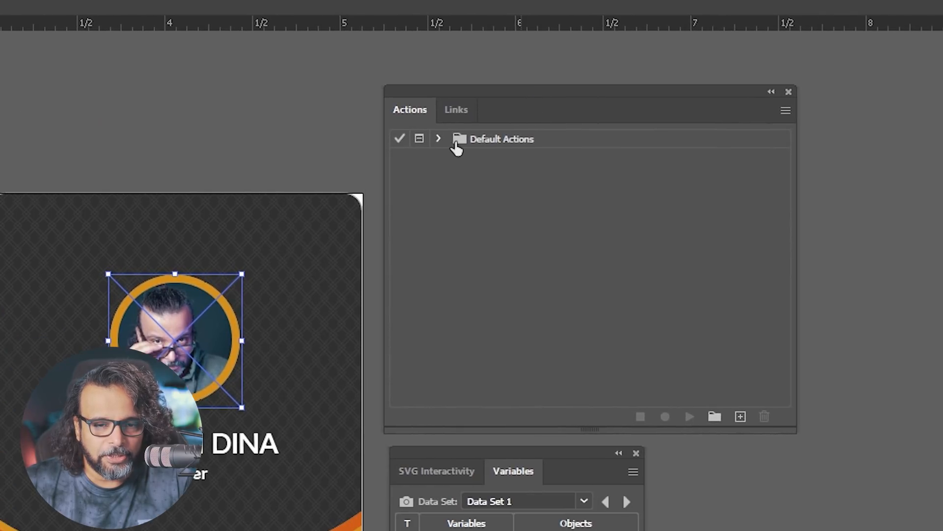
pyautogui.click(439, 140)
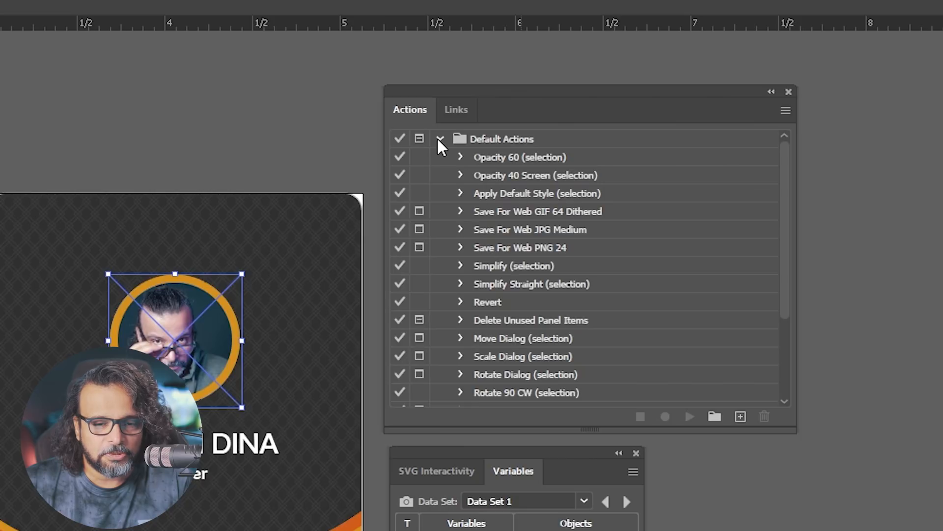
pyautogui.click(438, 138)
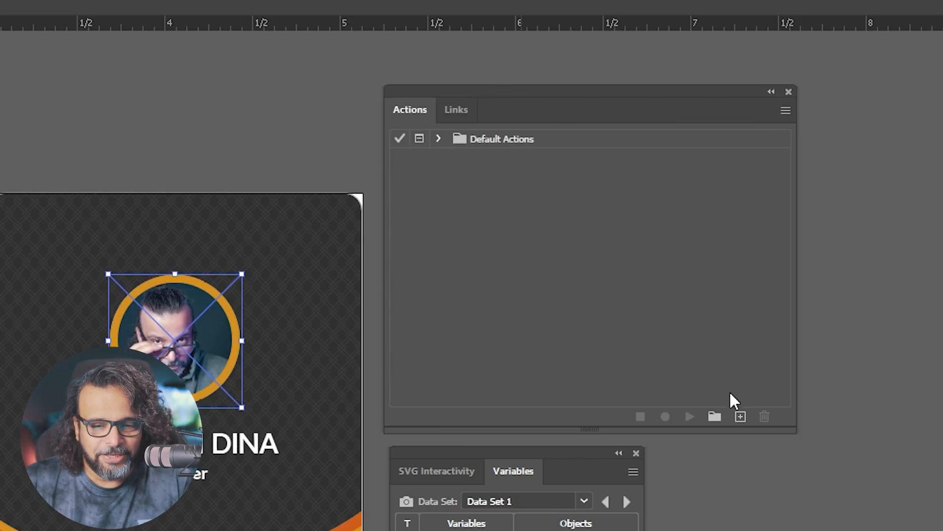
# - Create a new action set named Variable Data
pyautogui.click(715, 417)
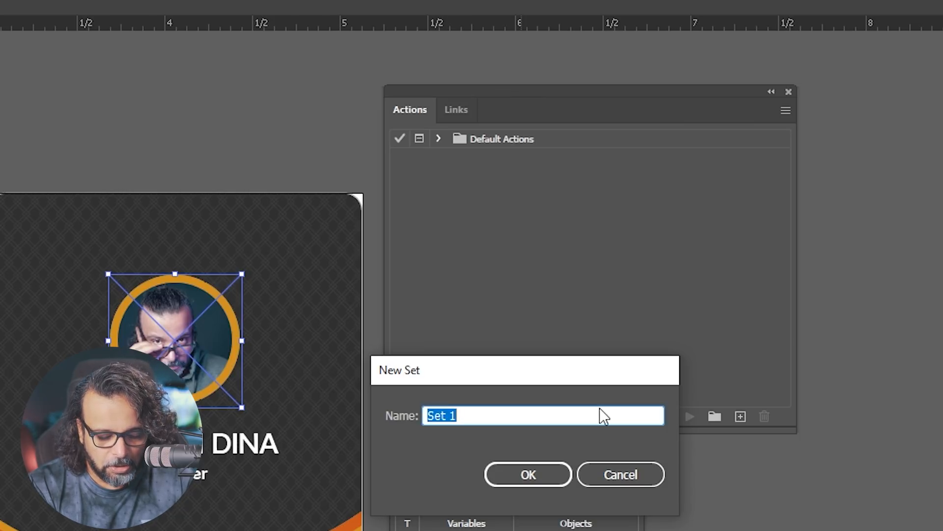
pyautogui.write('Variab')
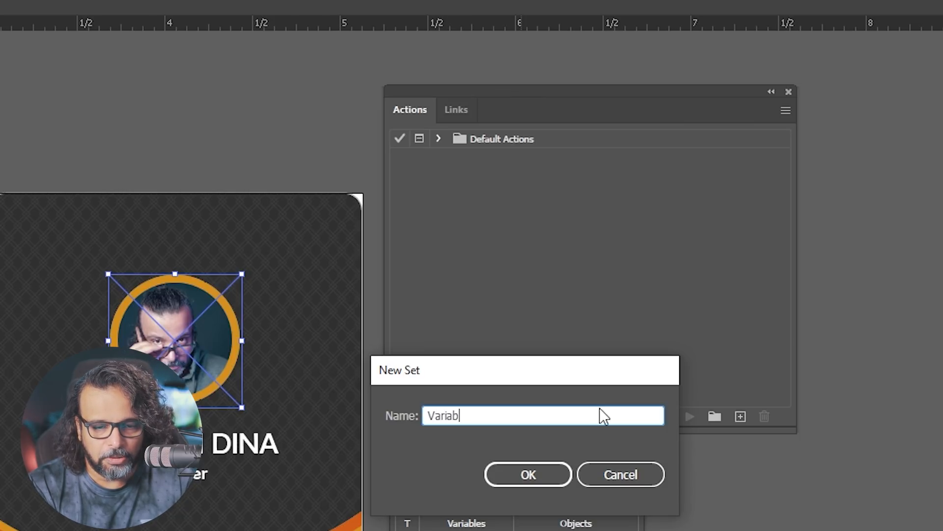
pyautogui.write('le Data')
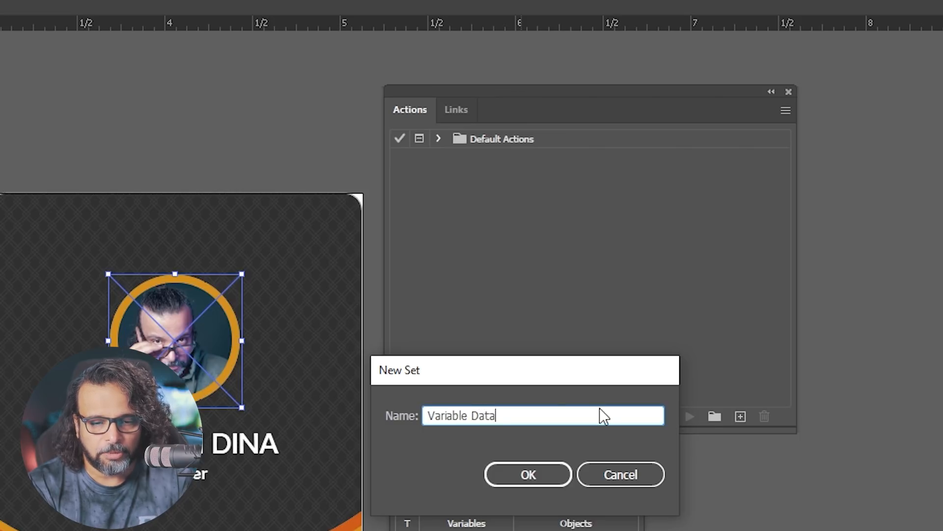
pyautogui.press('Return')
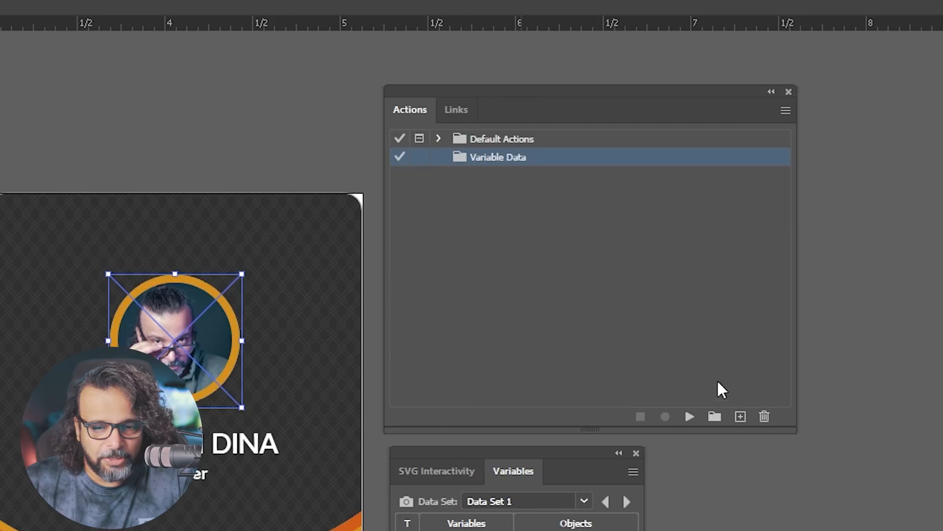
# - Create an action named Export JPGs in the Variable Data set and start recording it
pyautogui.click(742, 415)
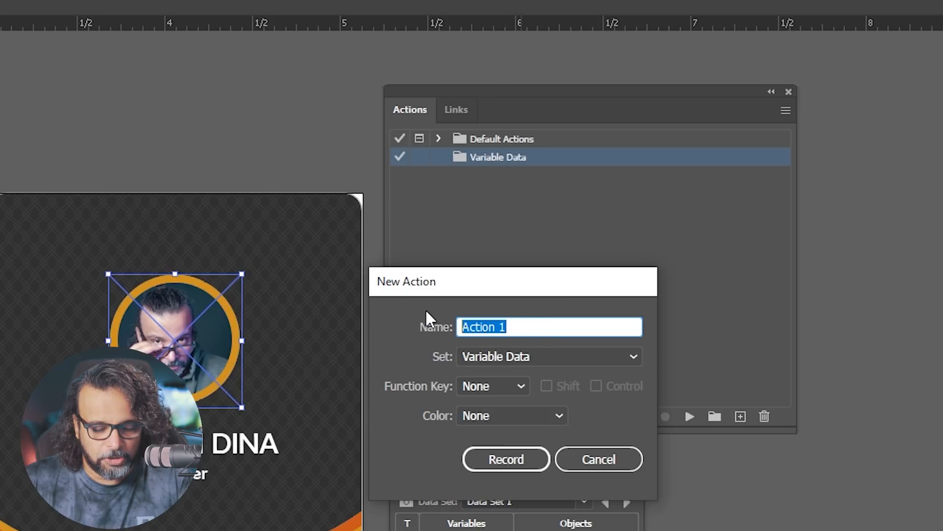
pyautogui.write('Ex')
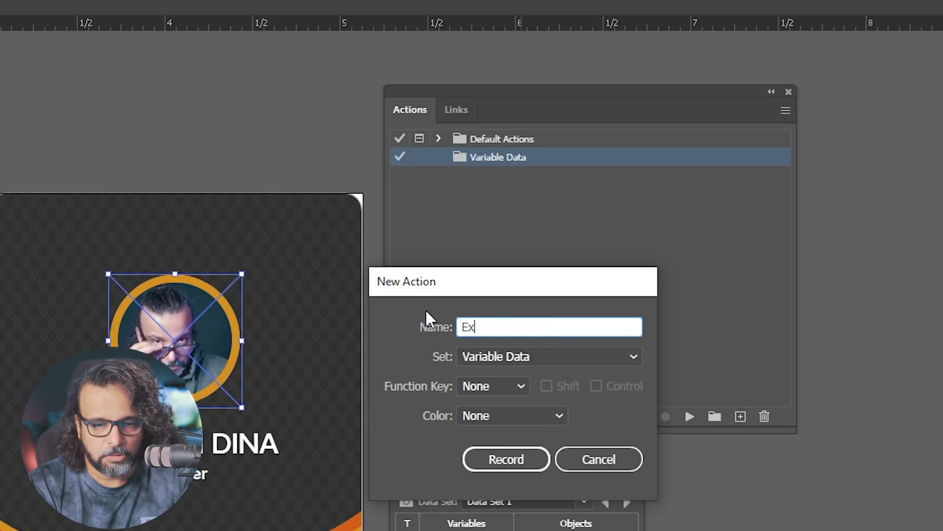
pyautogui.write('port JPGs')
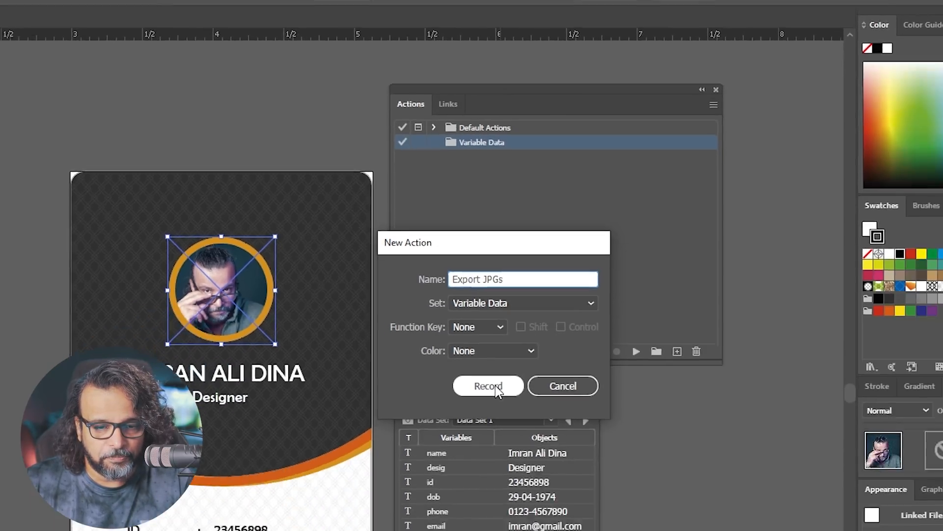
pyautogui.click(495, 386)
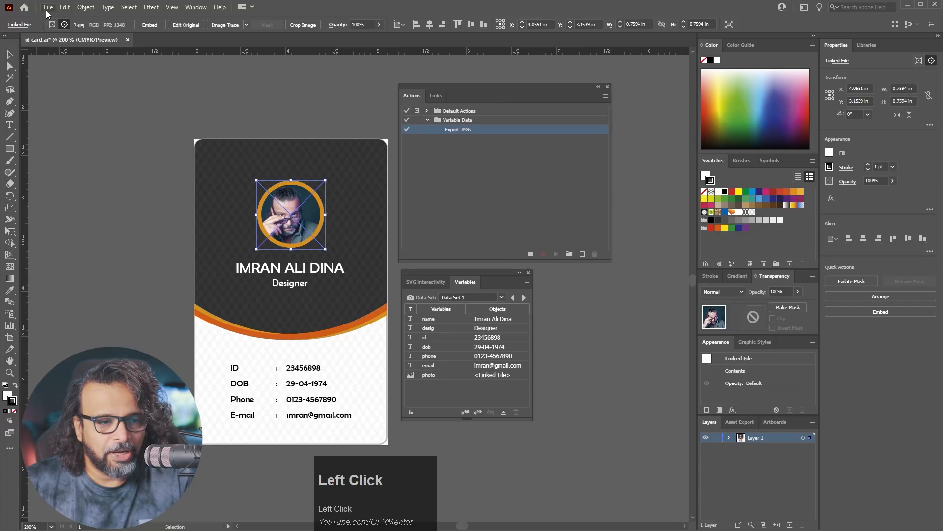
# - Start a JPEG export of the card and create a folder named JPGs inside the IDCards folder
pyautogui.moveTo(48, 8); pyautogui.dragTo(210, 212)
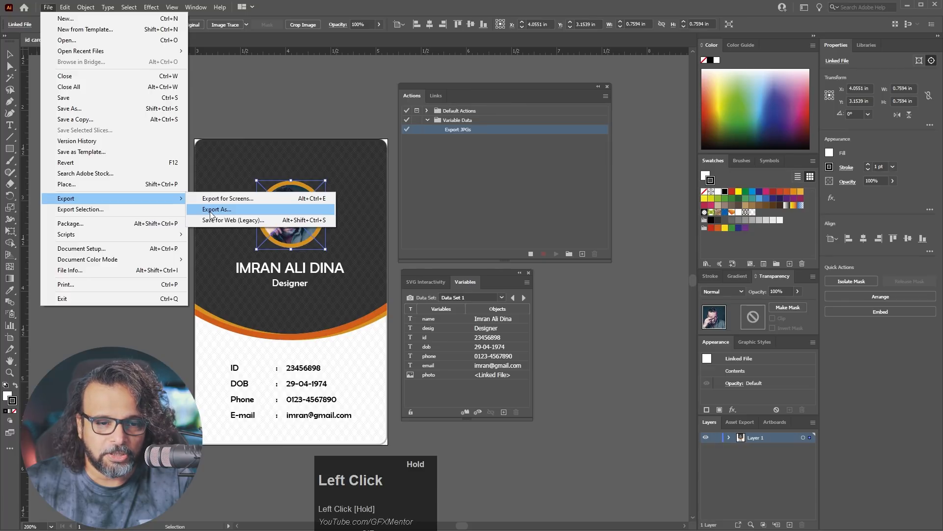
pyautogui.moveTo(210, 212); pyautogui.dragTo(210, 212)
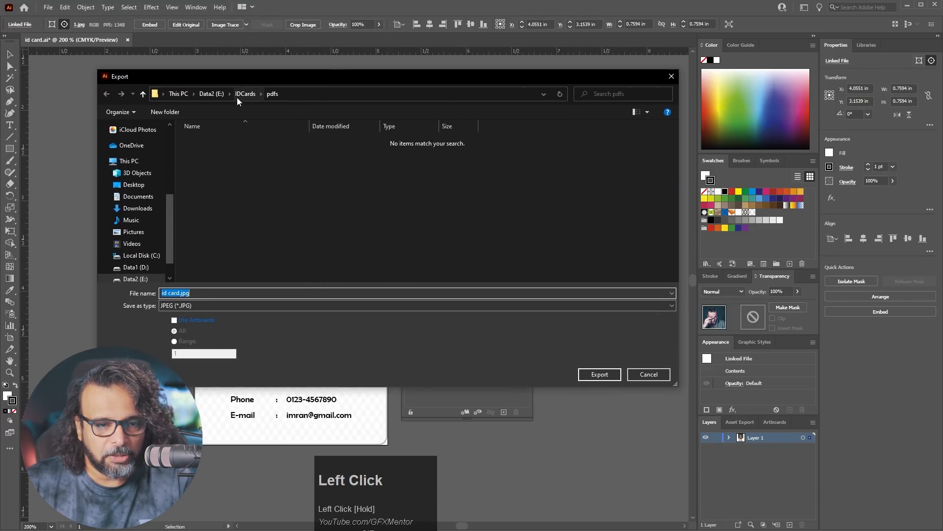
pyautogui.click(242, 93)
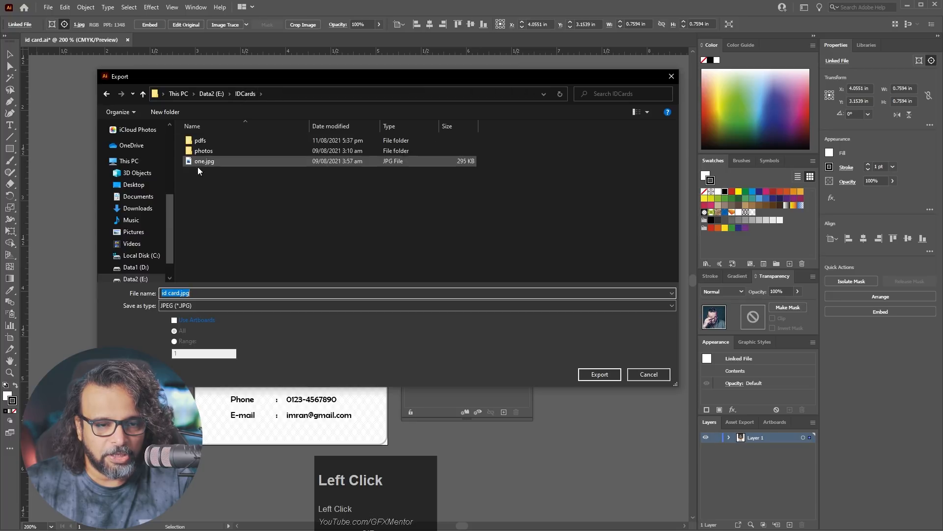
pyautogui.click(176, 111)
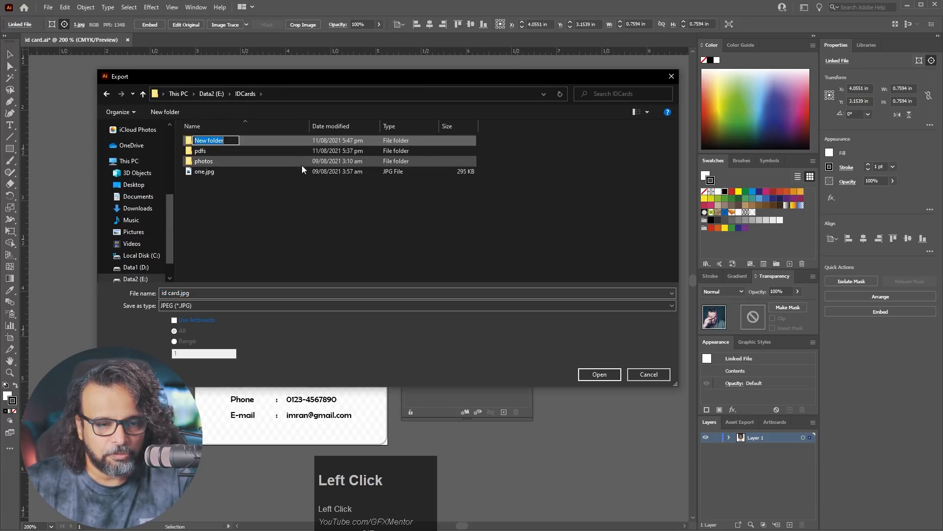
pyautogui.write('JPGs')
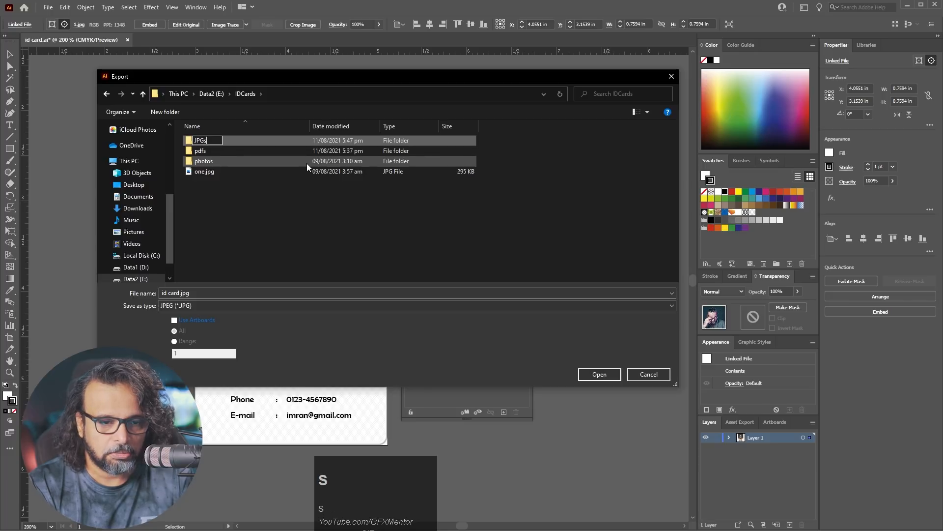
pyautogui.press('Return')
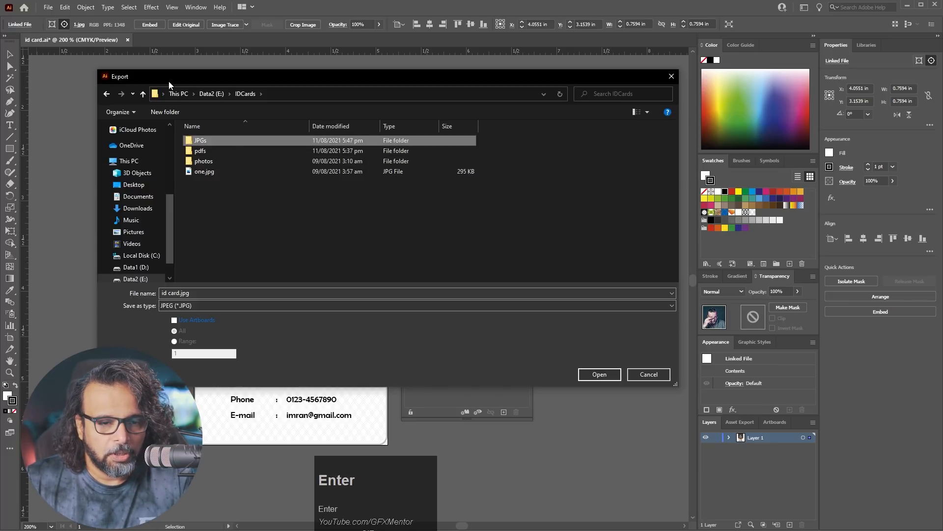
# - Export id card.jpg into the JPGs folder with the RGB color model and stop recording the action
pyautogui.doubleClick(230, 140)
pyautogui.click(614, 374)
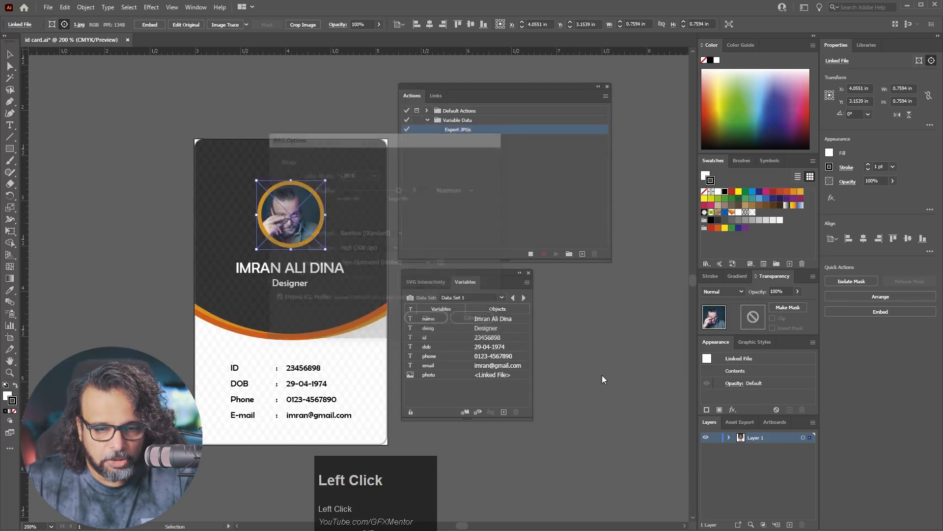
pyautogui.click(363, 174)
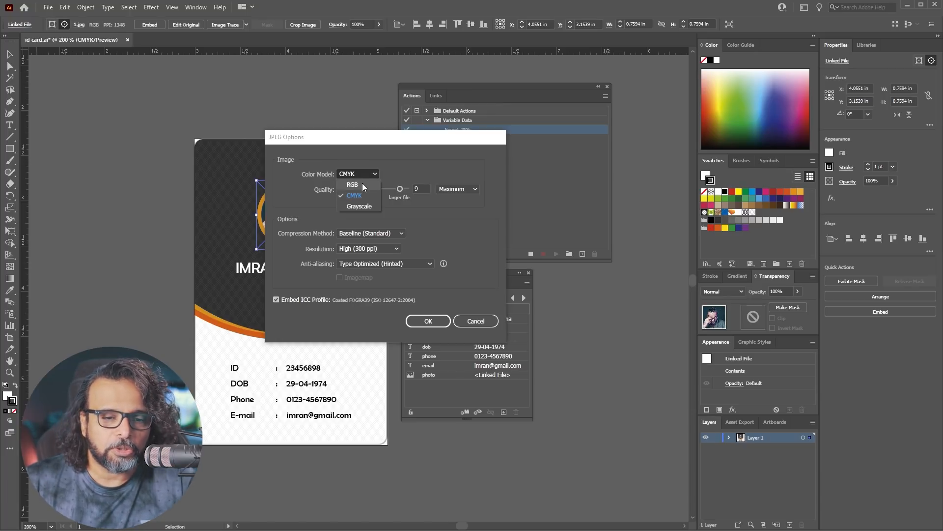
pyautogui.click(361, 183)
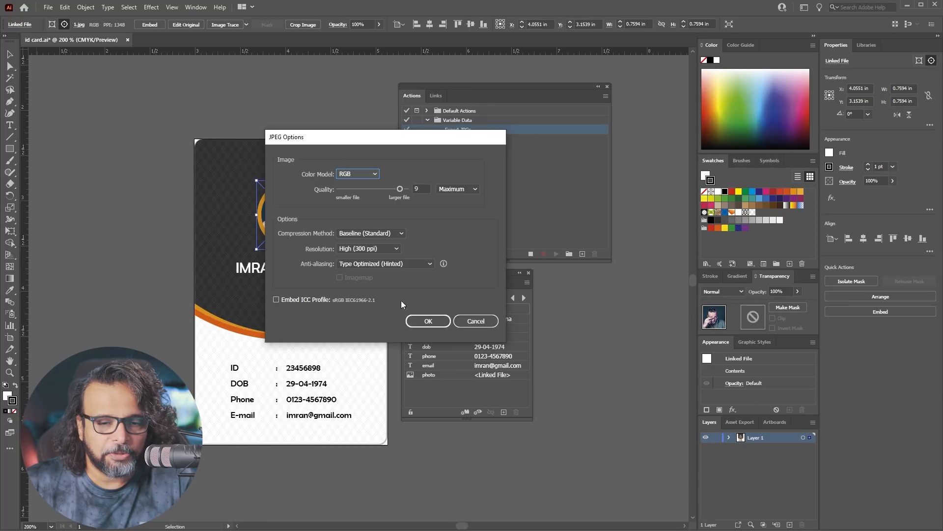
pyautogui.click(425, 322)
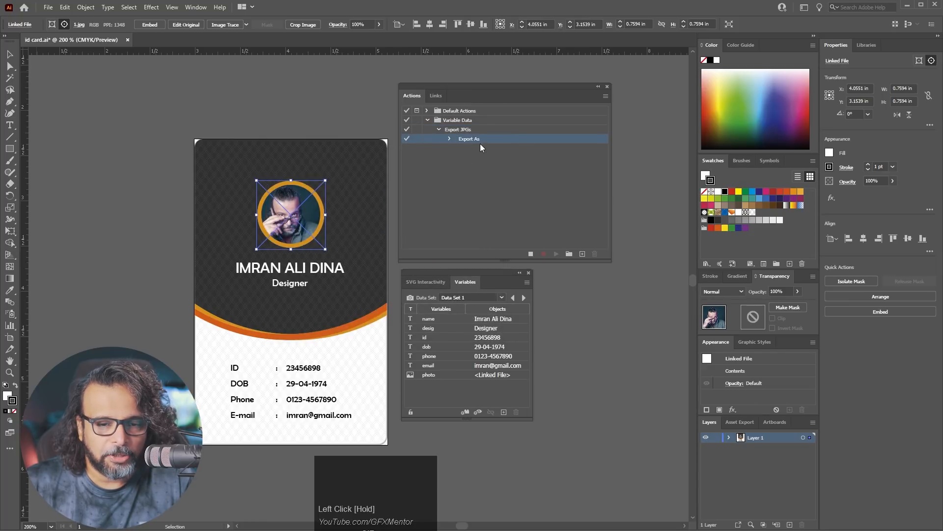
pyautogui.click(532, 253)
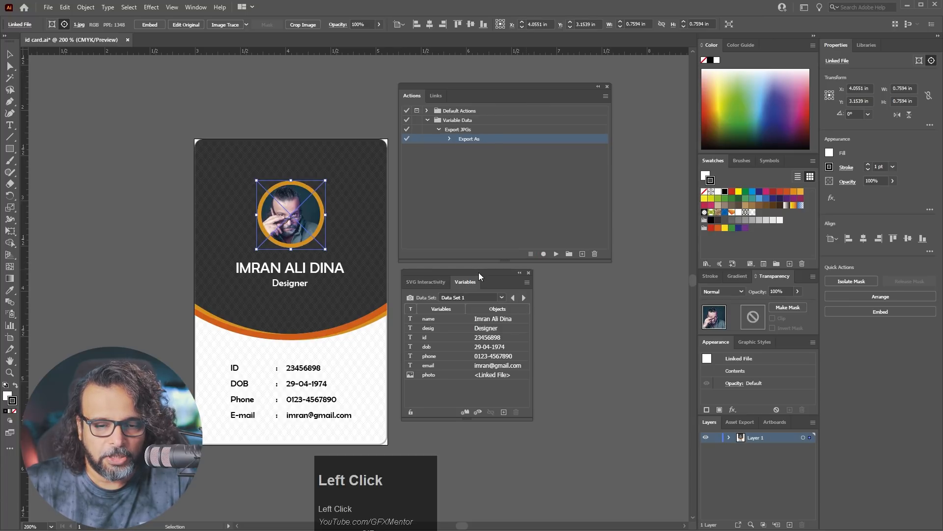
# - Open the Batch settings for the recorded Export JPGs action and shift the dialog for a full view
pyautogui.click(454, 130)
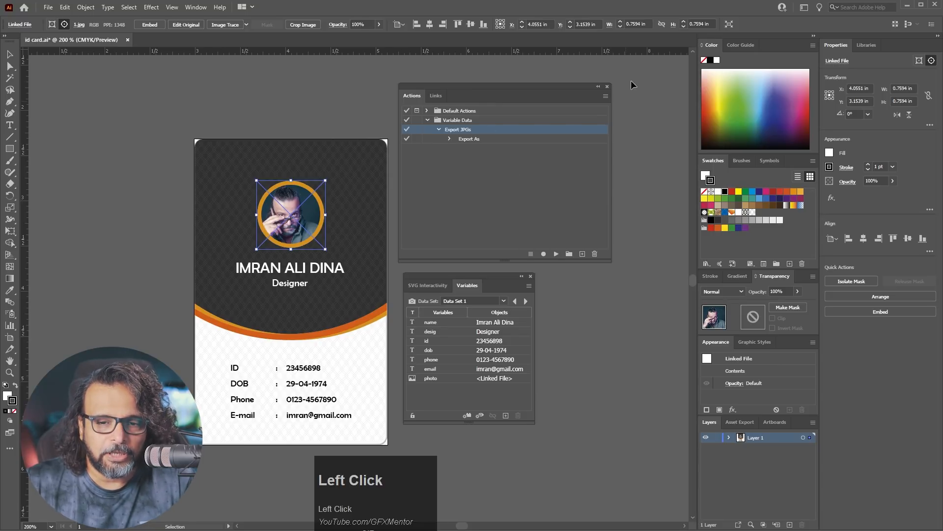
pyautogui.click(498, 140)
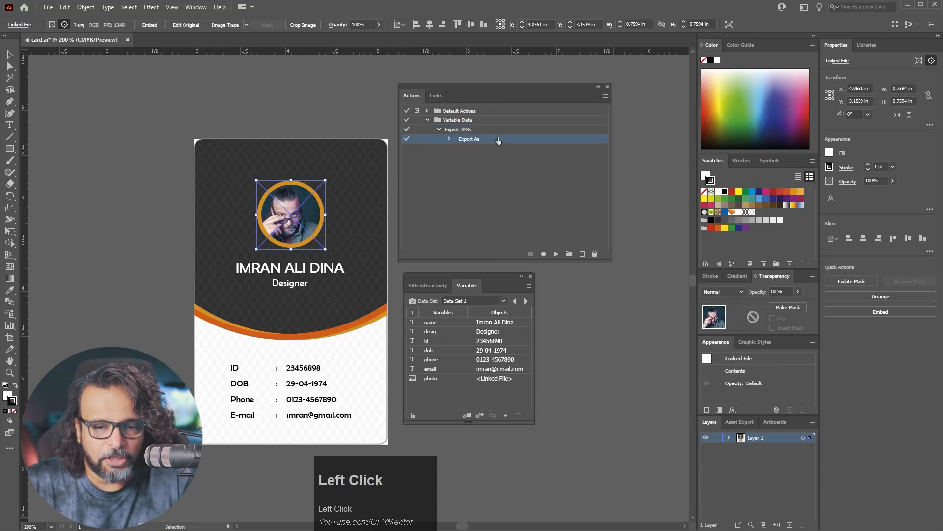
pyautogui.click(604, 97)
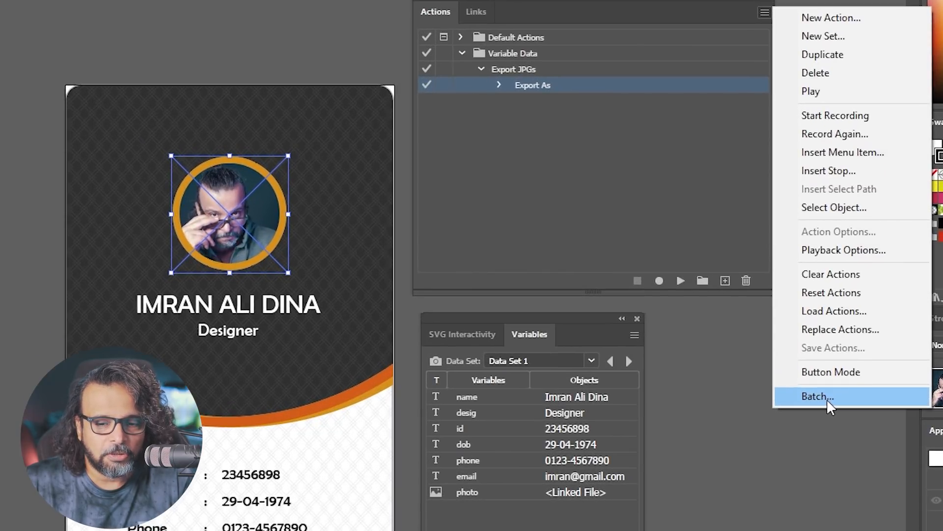
pyautogui.click(827, 399)
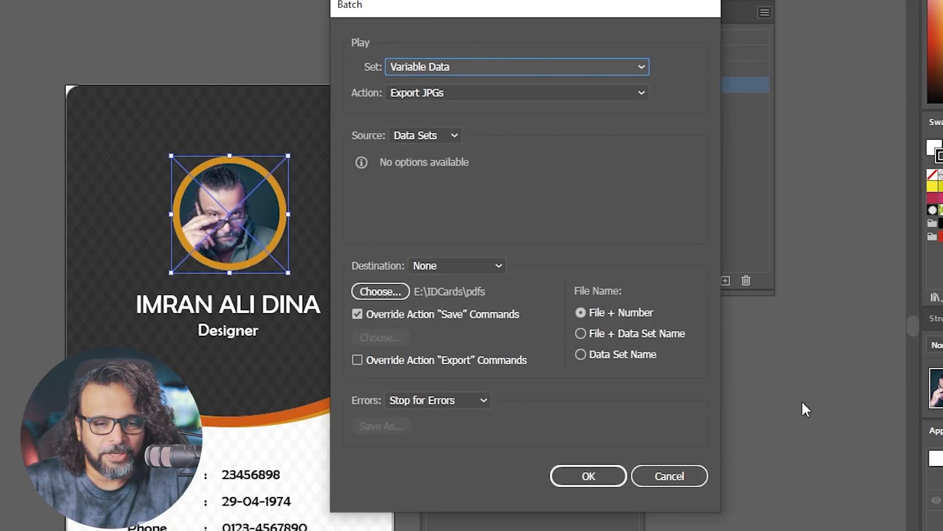
pyautogui.moveTo(516, 22); pyautogui.dragTo(414, 40)
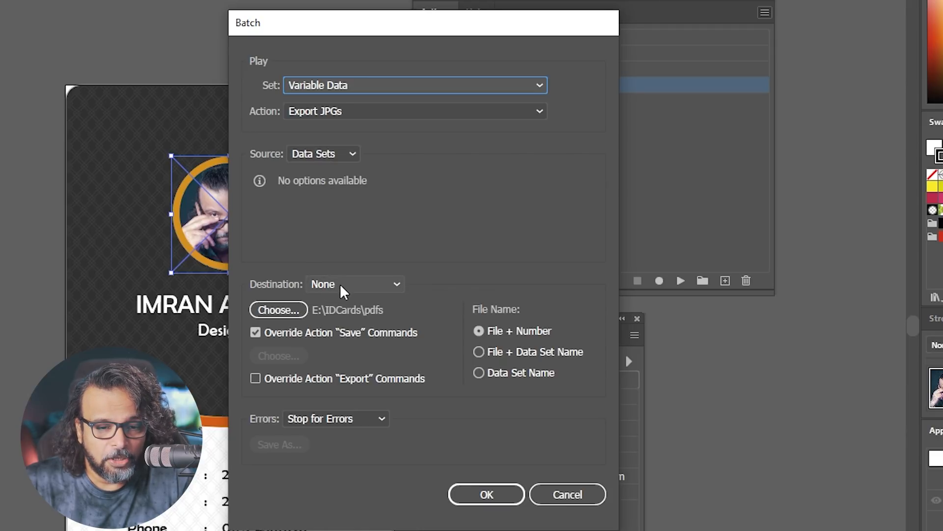
pyautogui.click(321, 153)
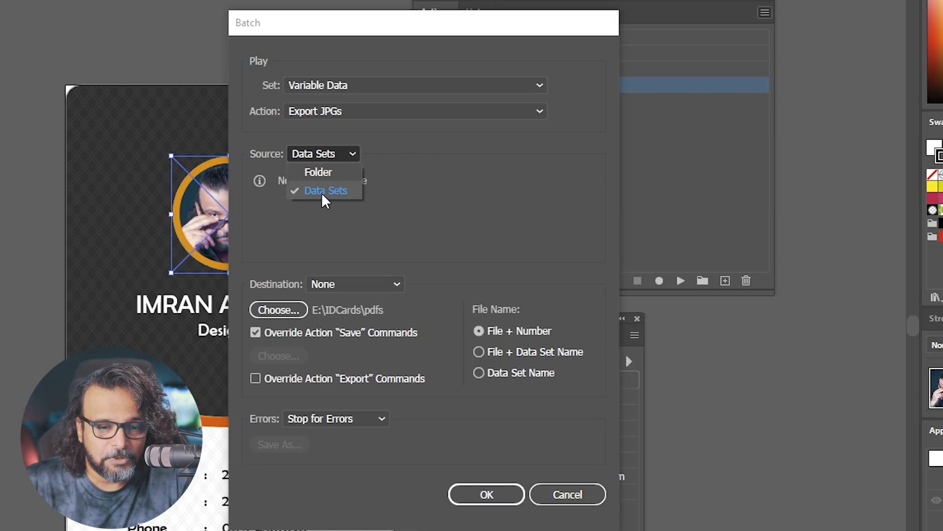
pyautogui.click(323, 171)
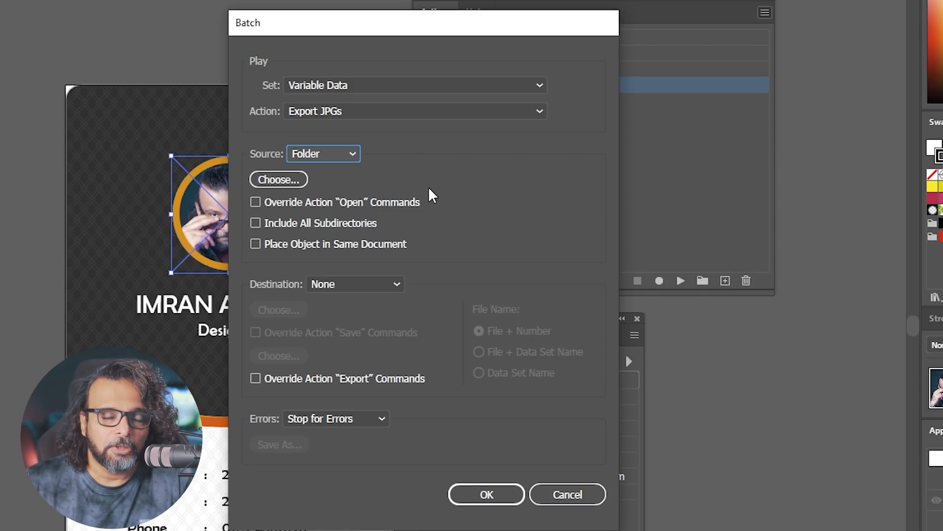
pyautogui.click(304, 160)
pyautogui.click(306, 189)
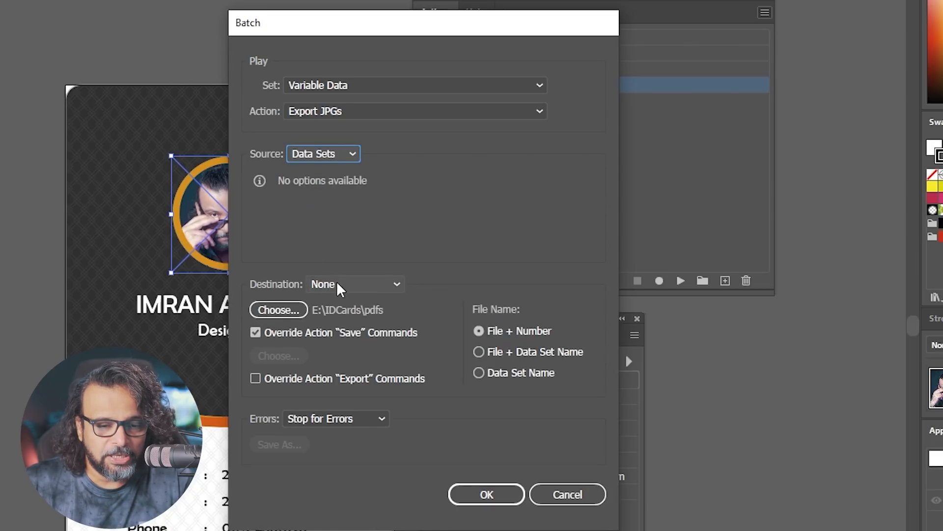
# - Disable overriding the action's Save commands and enable overriding its Export commands for the batch
pyautogui.click(256, 333)
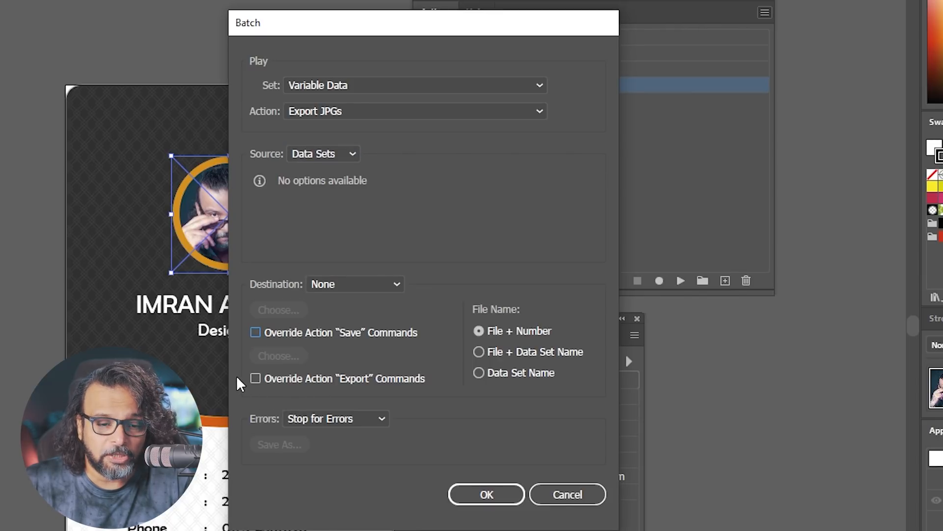
pyautogui.click(255, 378)
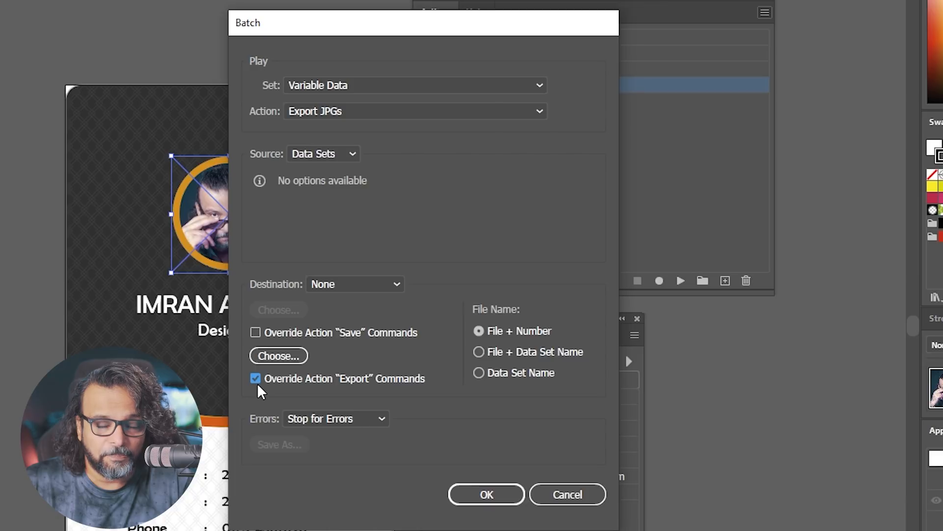
# - Set the batch's export destination to the JPGs folder inside IDCards on drive E and run the batch
pyautogui.click(254, 330)
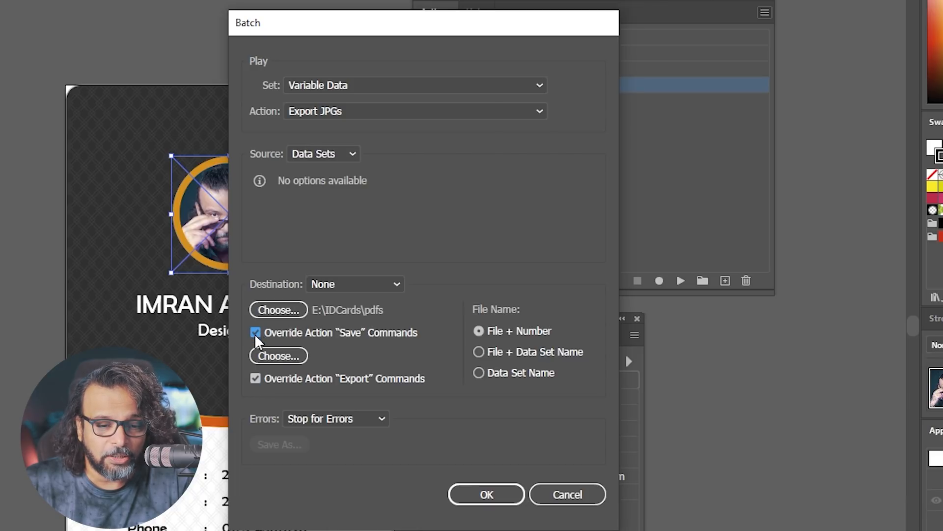
pyautogui.click(256, 331)
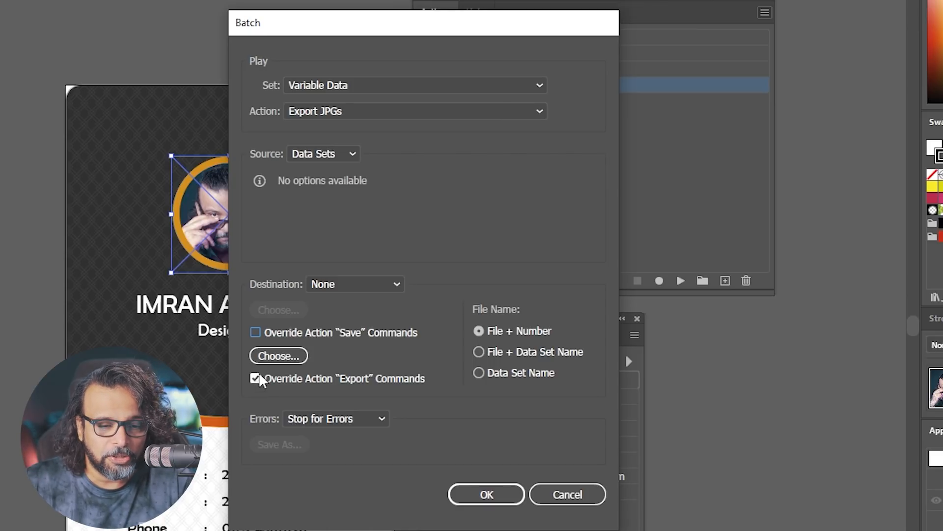
pyautogui.click(290, 353)
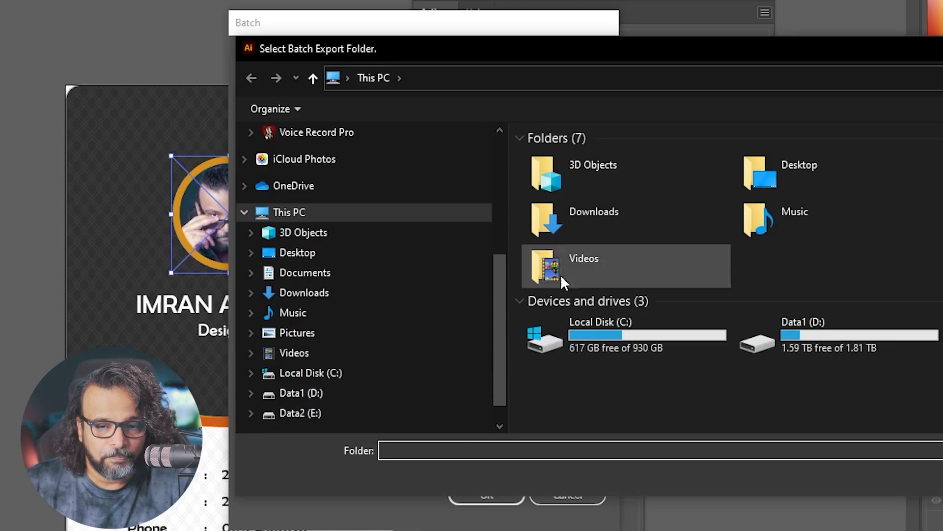
pyautogui.moveTo(615, 45); pyautogui.dragTo(314, 40)
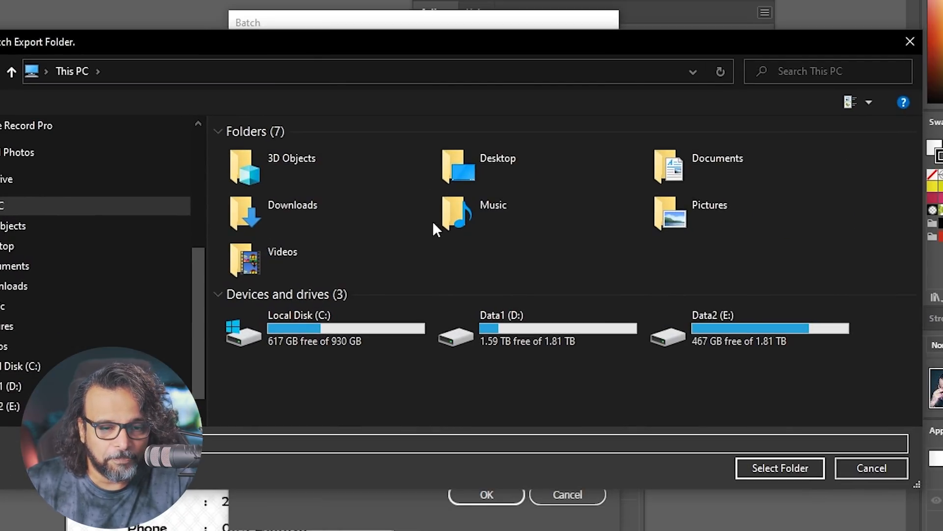
pyautogui.doubleClick(674, 328)
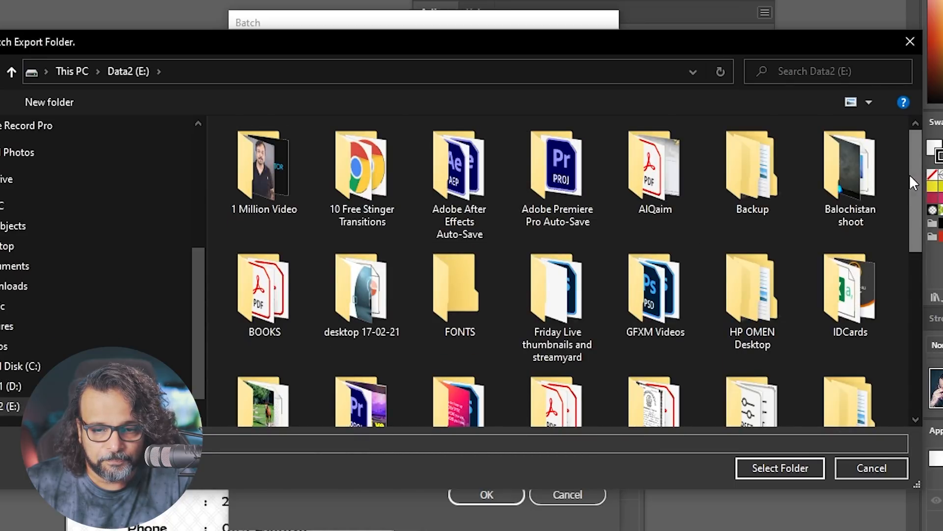
pyautogui.doubleClick(849, 294)
pyautogui.doubleClick(249, 150)
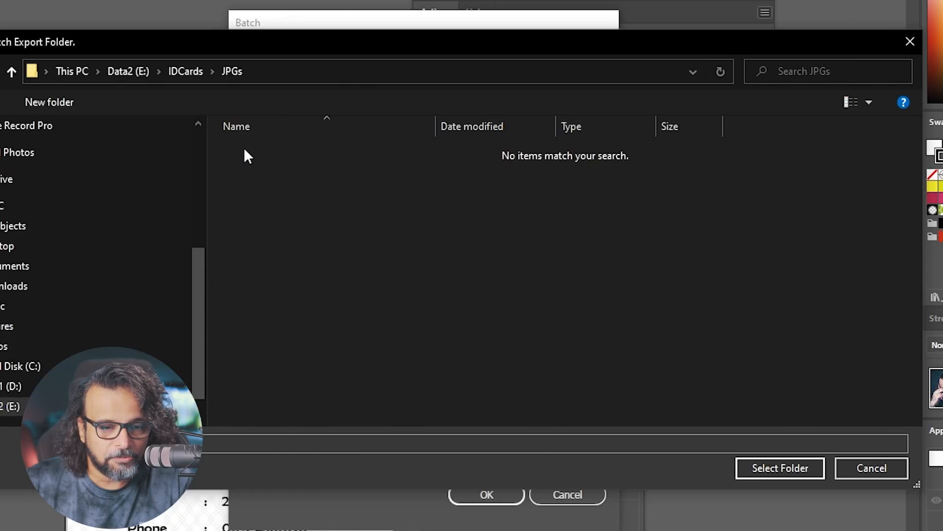
pyautogui.click(777, 470)
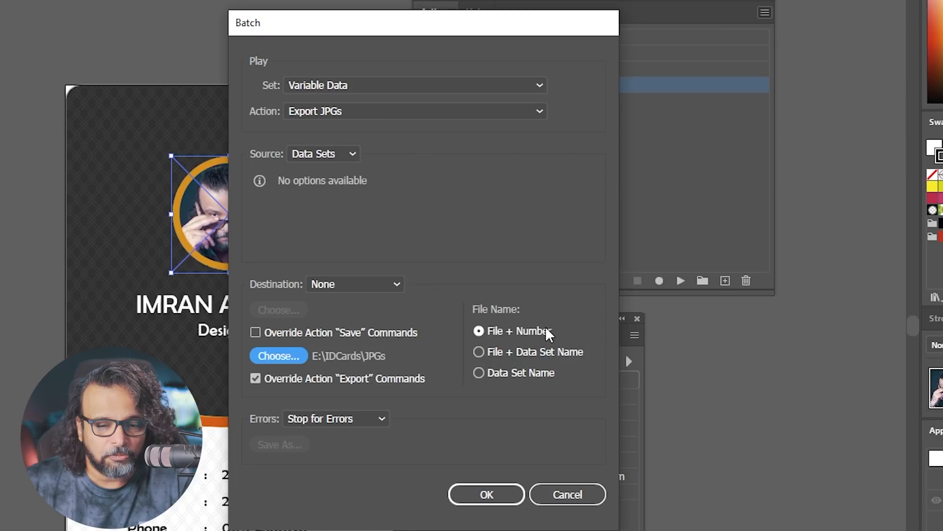
pyautogui.click(487, 495)
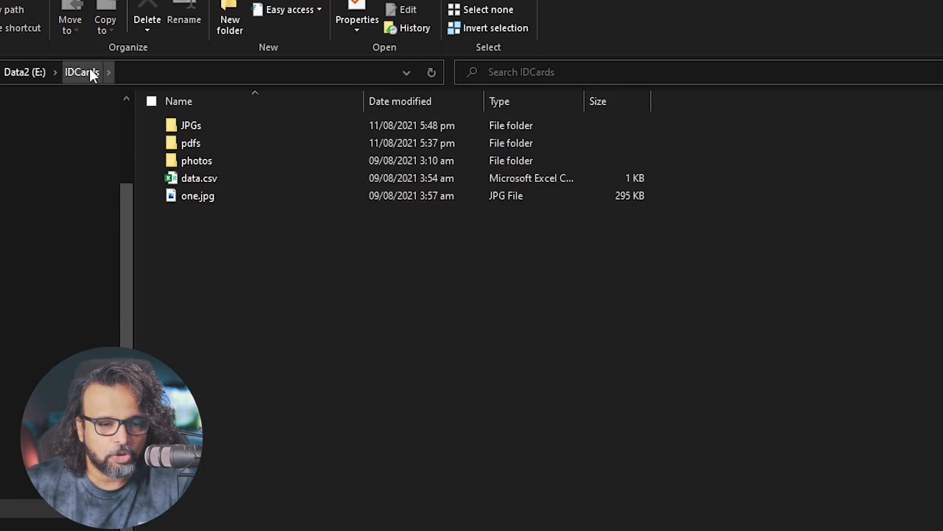
# - Open the JPGs folder inside IDCards in File Explorer and page through the exported card images in the photo viewer
pyautogui.doubleClick(215, 125)
pyautogui.doubleClick(189, 161)
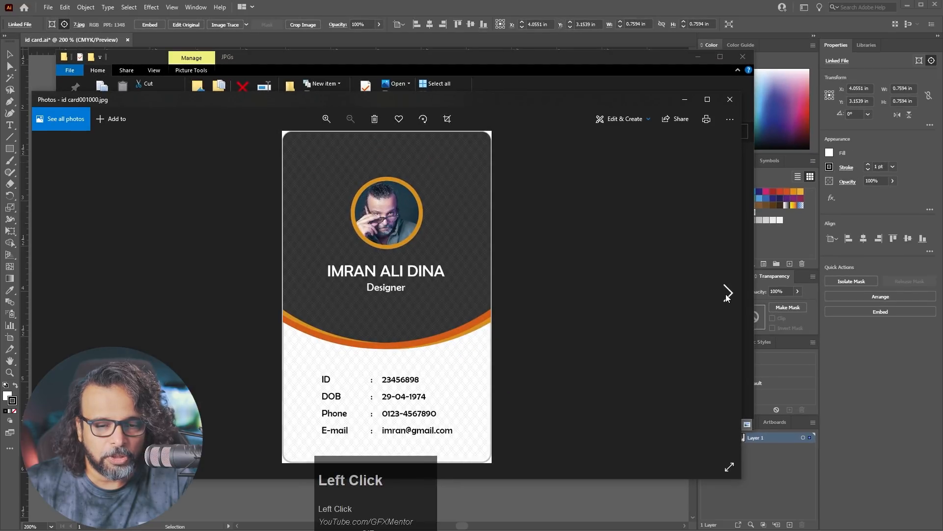
pyautogui.click(727, 293)
pyautogui.click(728, 293)
pyautogui.click(727, 293)
pyautogui.click(727, 292)
pyautogui.click(727, 293)
pyautogui.click(728, 293)
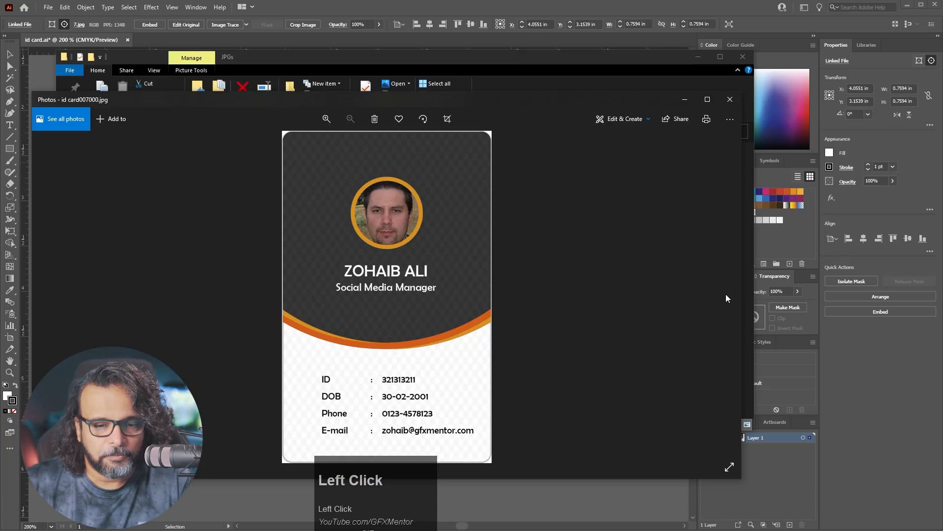
pyautogui.click(736, 101)
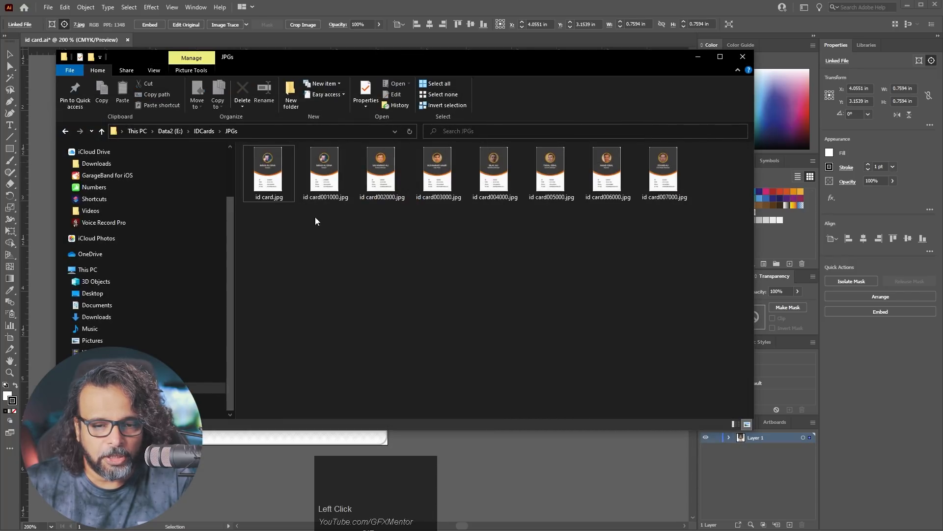
# - Check the numbered JPG files against the original id card.jpg in the JPGs folder, then return to Illustrator
pyautogui.click(325, 172)
pyautogui.click(383, 185)
pyautogui.click(439, 179)
pyautogui.click(495, 183)
pyautogui.click(551, 182)
pyautogui.click(602, 181)
pyautogui.click(666, 183)
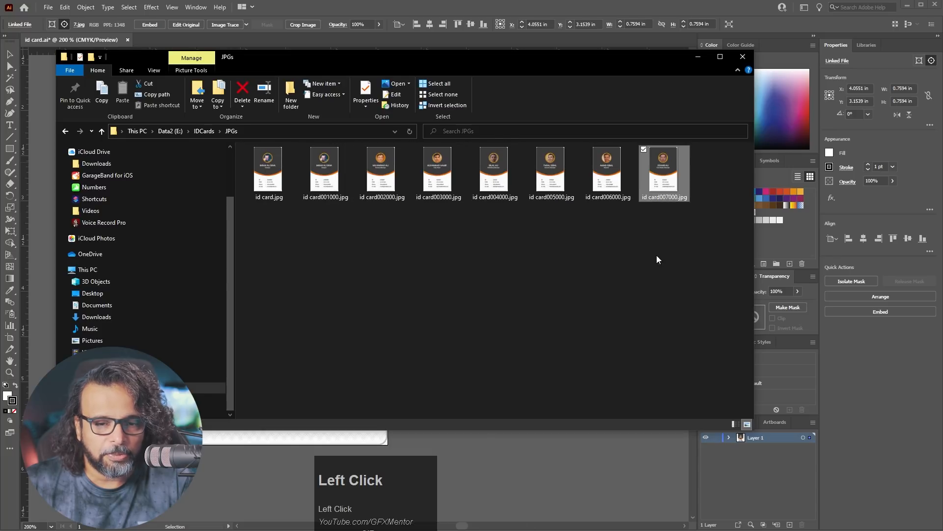
pyautogui.click(269, 175)
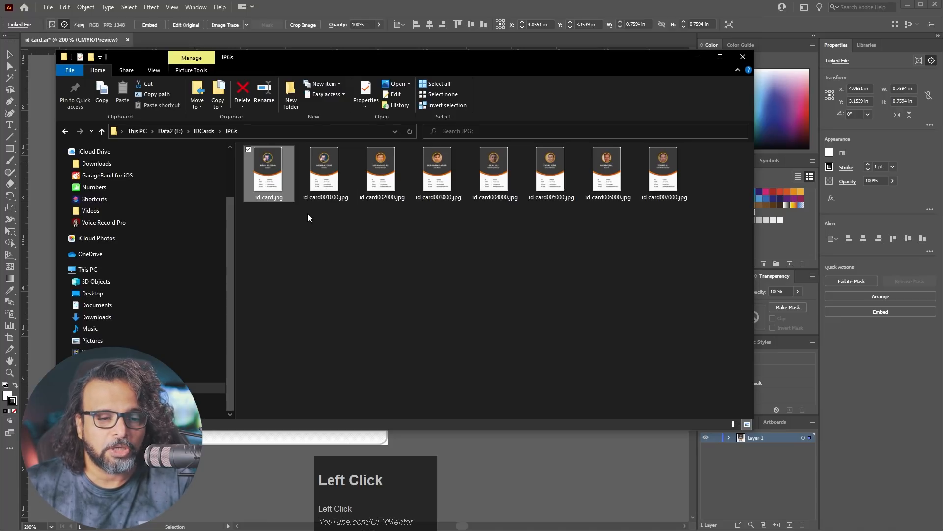
pyautogui.click(324, 168)
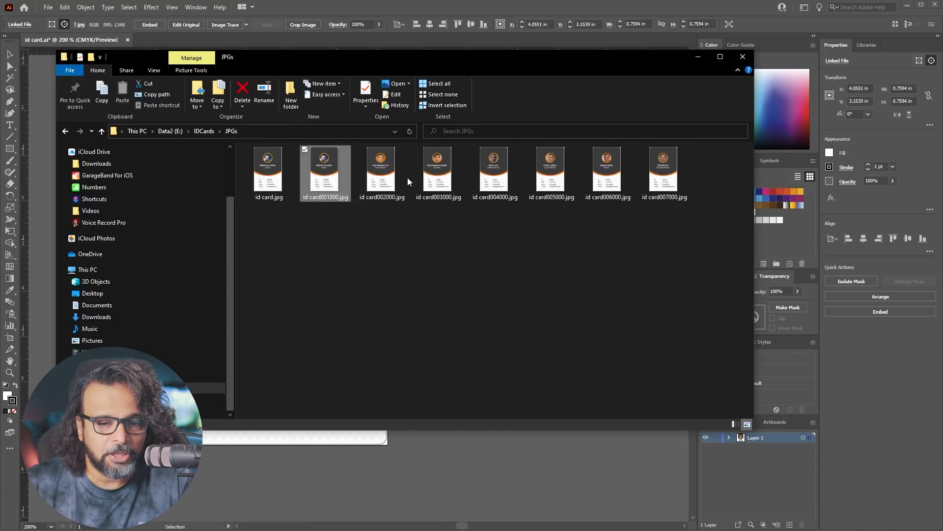
pyautogui.click(328, 169)
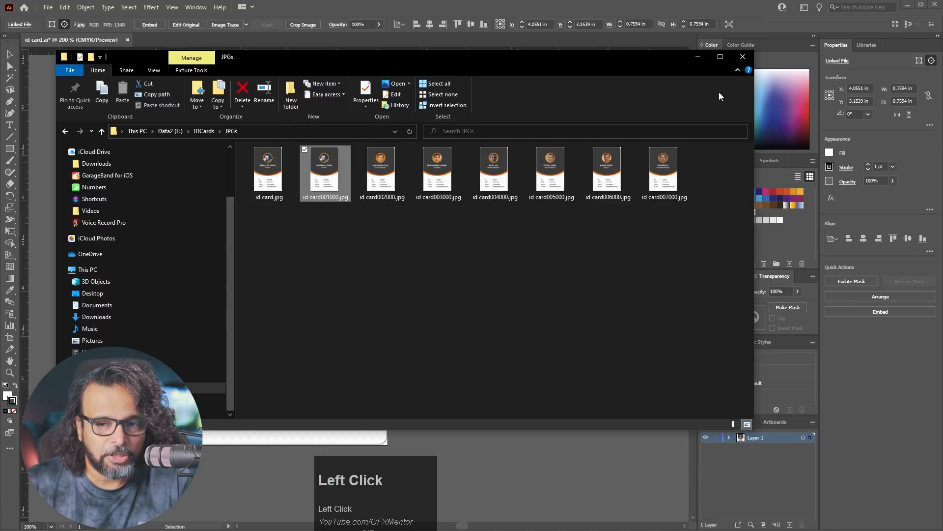
pyautogui.click(700, 57)
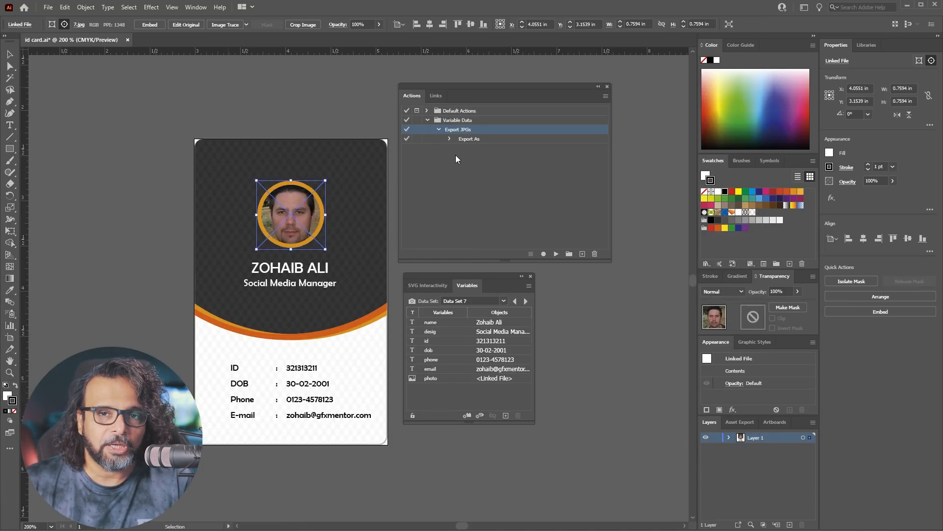
# - Create a new action named Export PDFs in the Variable Data set and start recording it
pyautogui.click(485, 139)
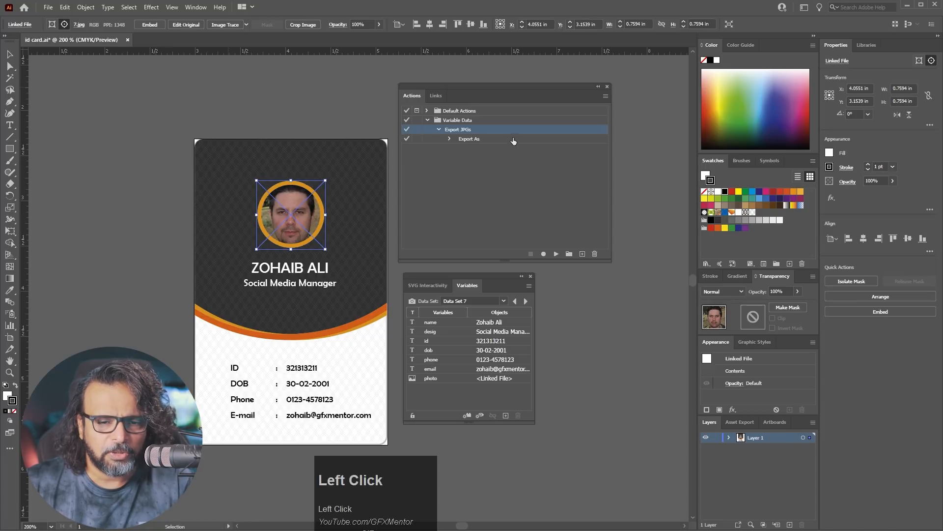
pyautogui.click(582, 255)
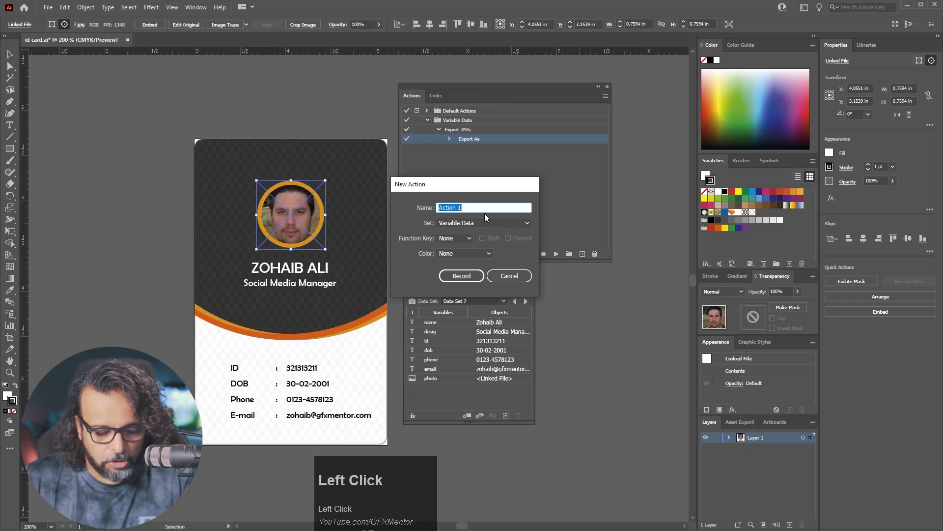
pyautogui.write('Exp')
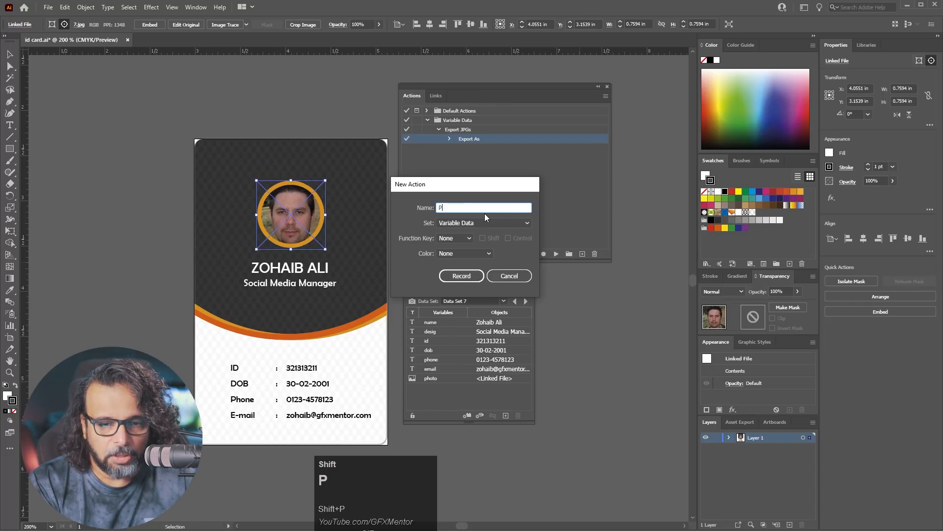
pyautogui.write('or')
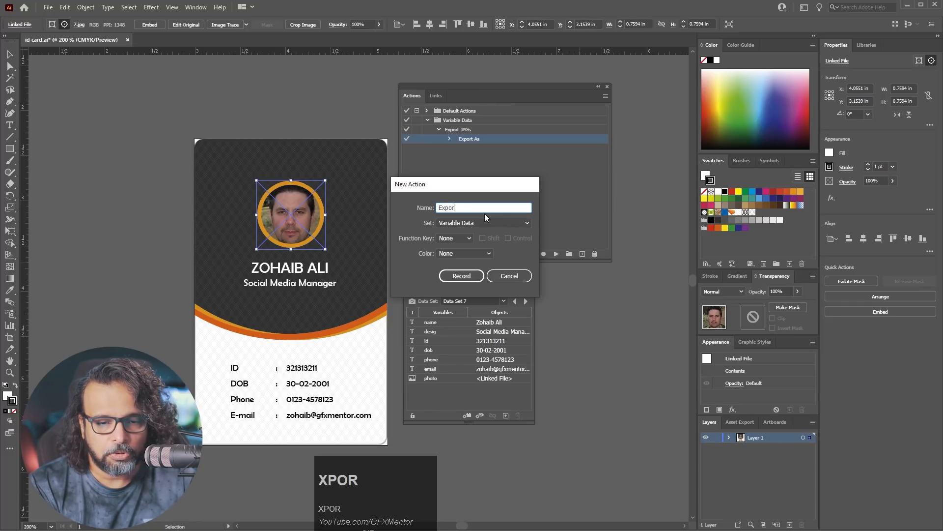
pyautogui.write('t PDFs')
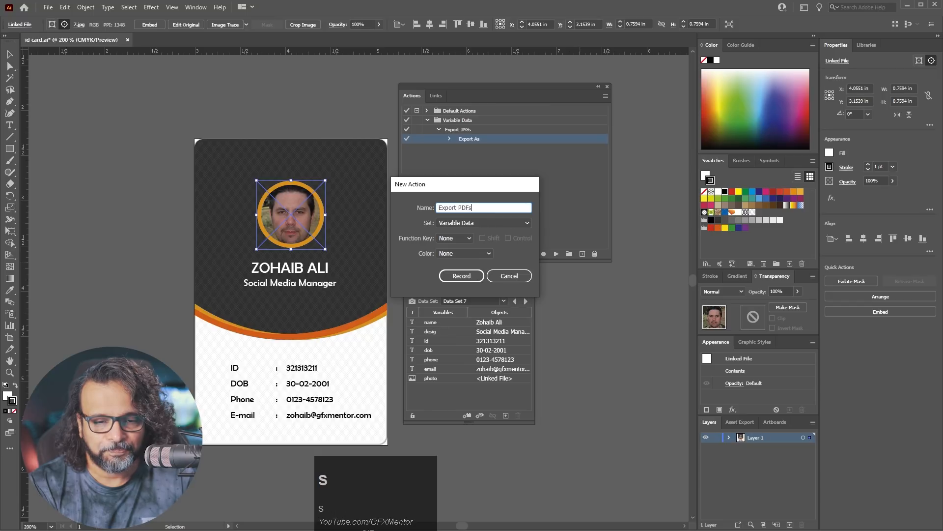
pyautogui.click(465, 275)
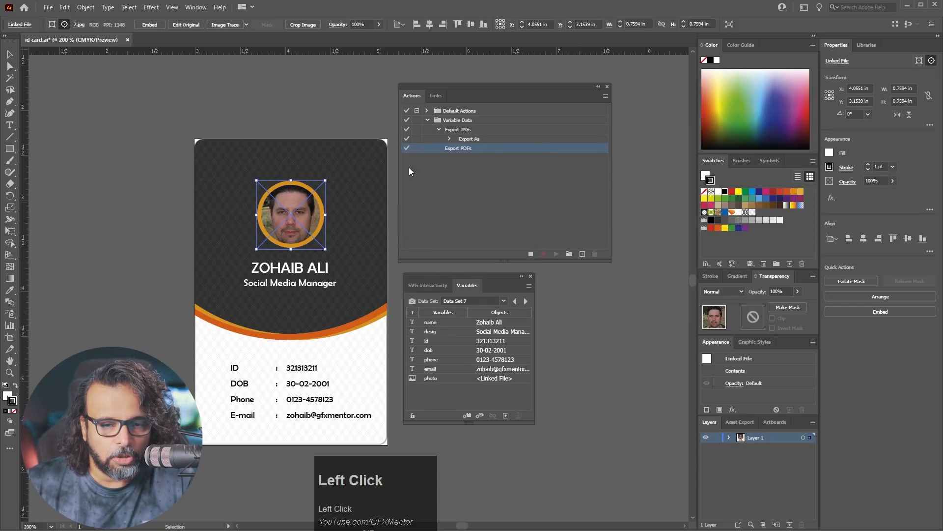
pyautogui.click(48, 7)
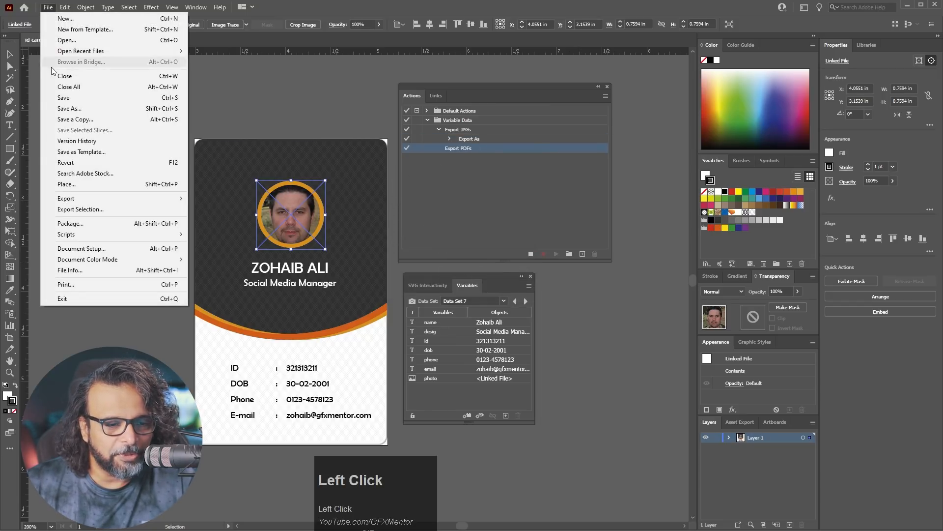
pyautogui.moveTo(147, 198)
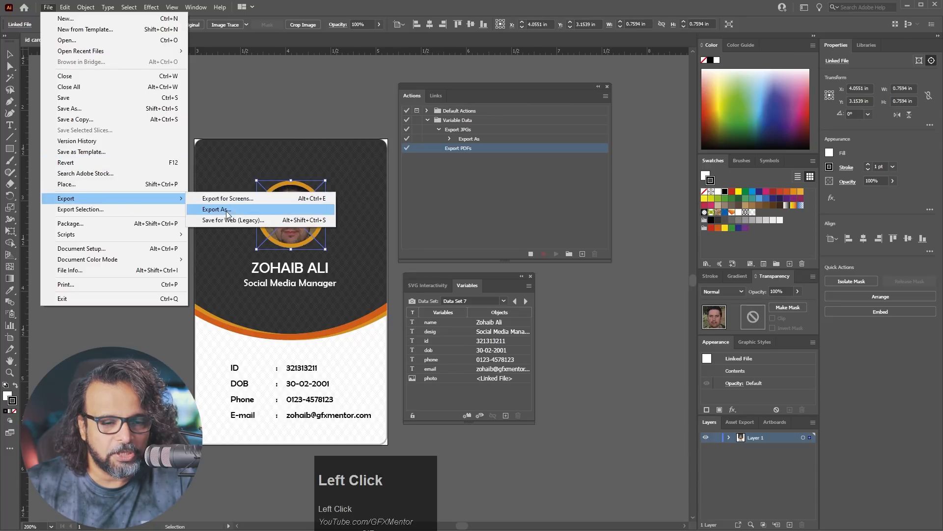
pyautogui.click(216, 209)
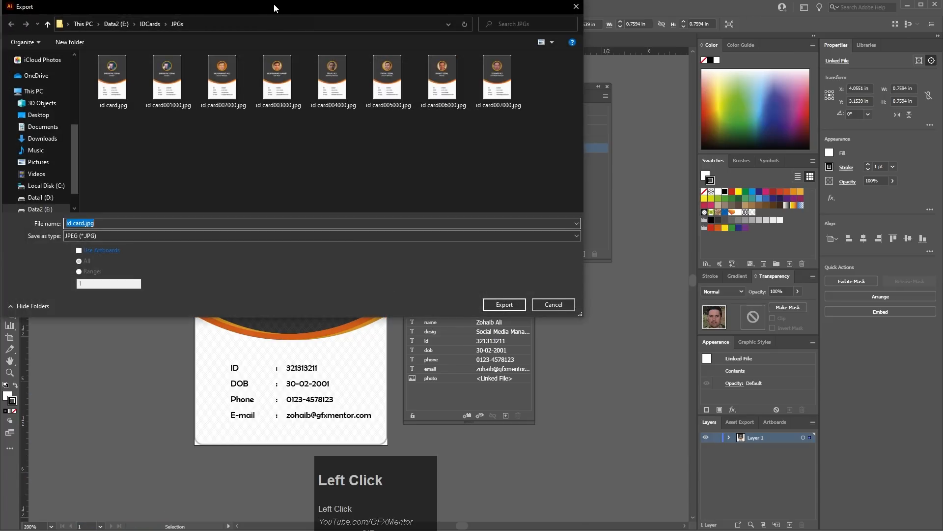
pyautogui.moveTo(273, 3); pyautogui.dragTo(358, 95)
pyautogui.click(187, 326)
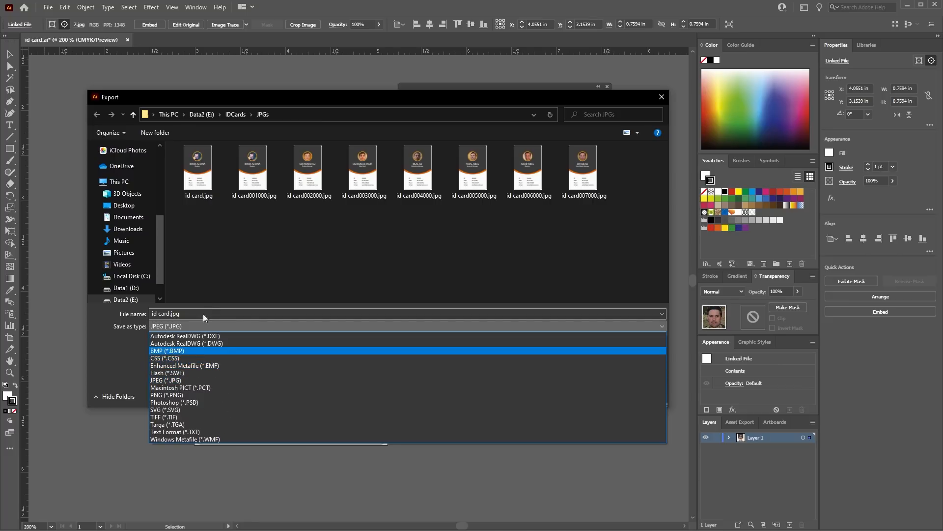
pyautogui.click(124, 351)
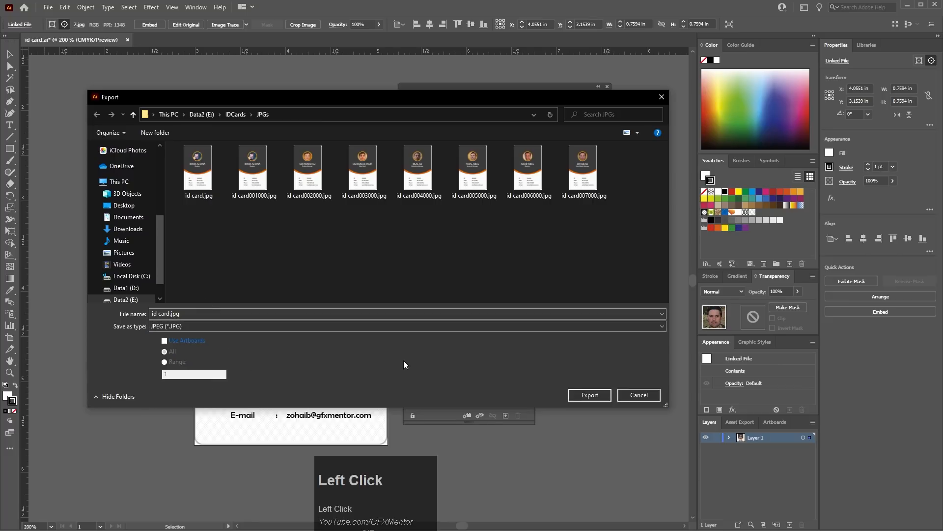
pyautogui.click(639, 394)
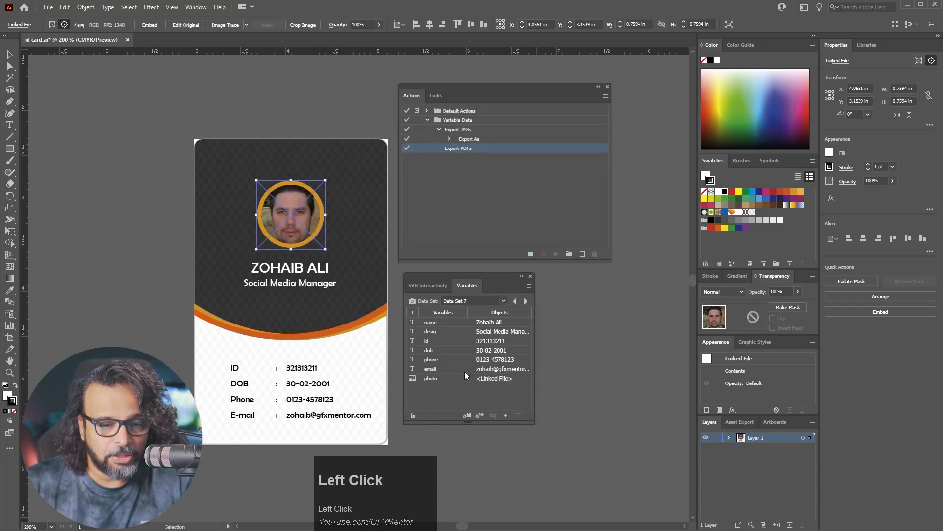
# - Save a copy of the card as an Adobe PDF, replacing 1.pdf in the all pdf folder, and stop recording the action
pyautogui.click(47, 7)
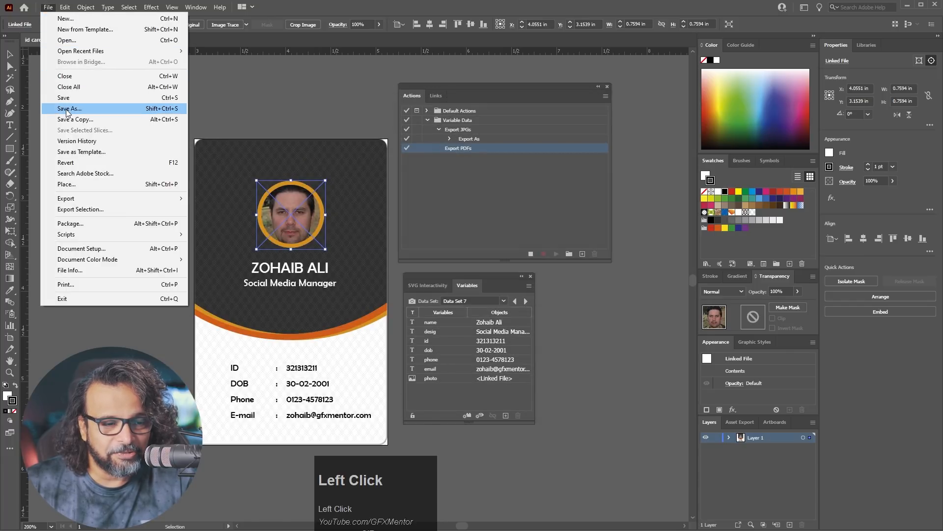
pyautogui.click(77, 124)
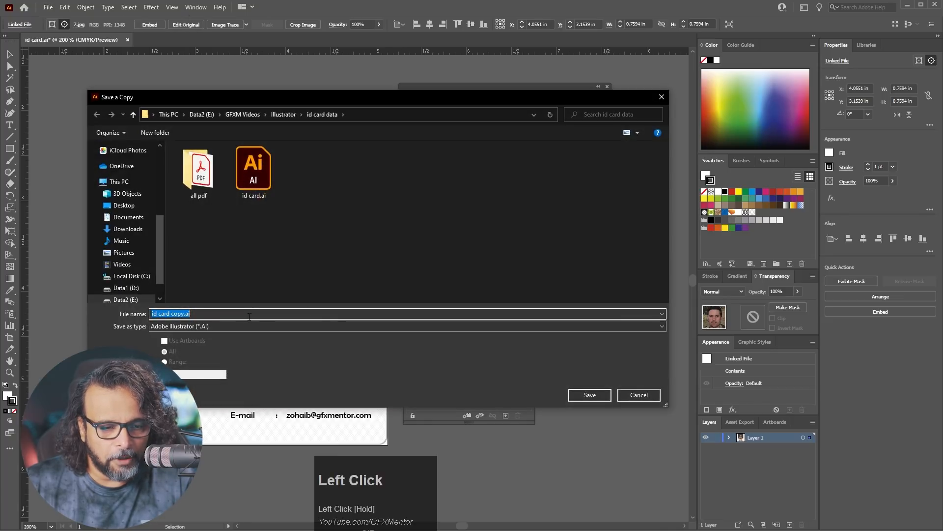
pyautogui.click(202, 325)
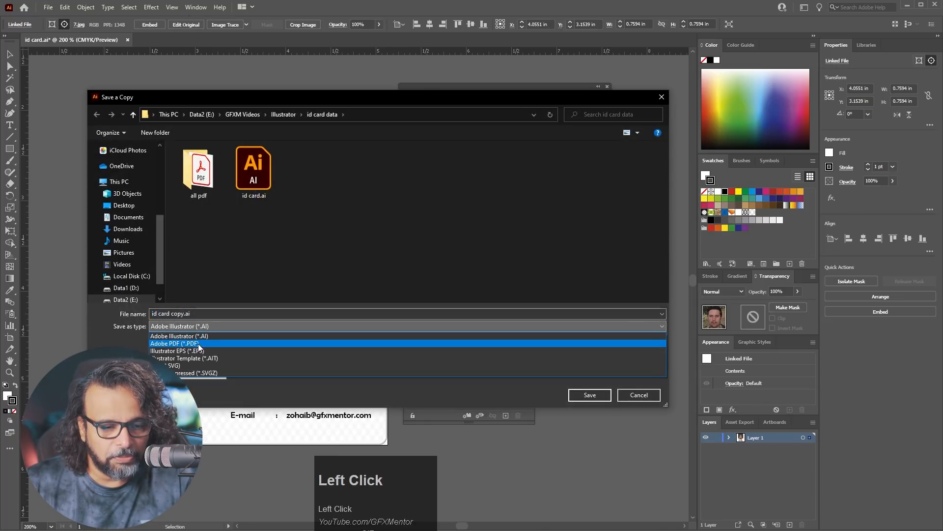
pyautogui.click(199, 344)
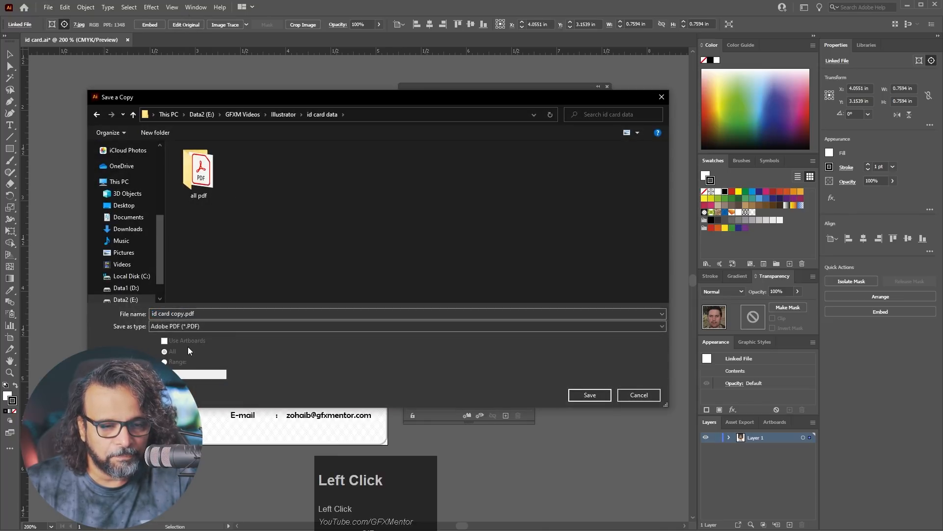
pyautogui.doubleClick(197, 189)
pyautogui.click(196, 160)
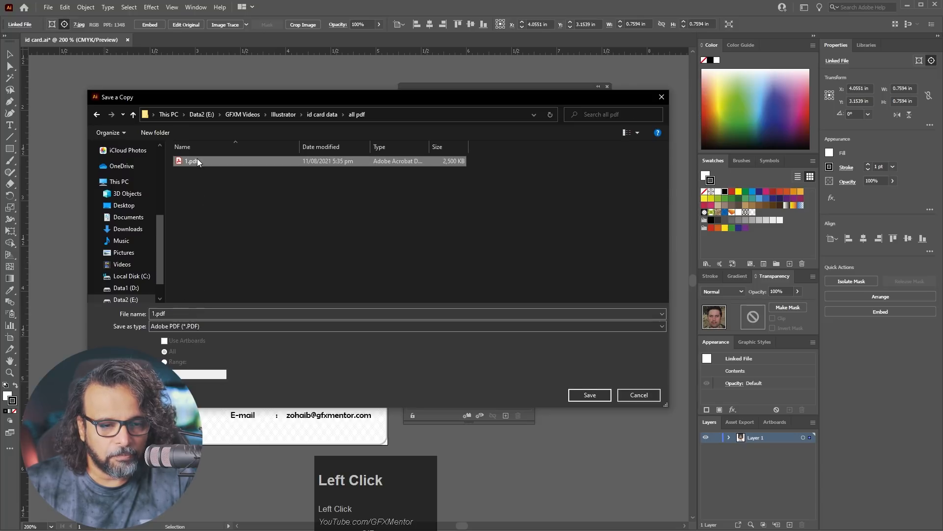
pyautogui.click(590, 395)
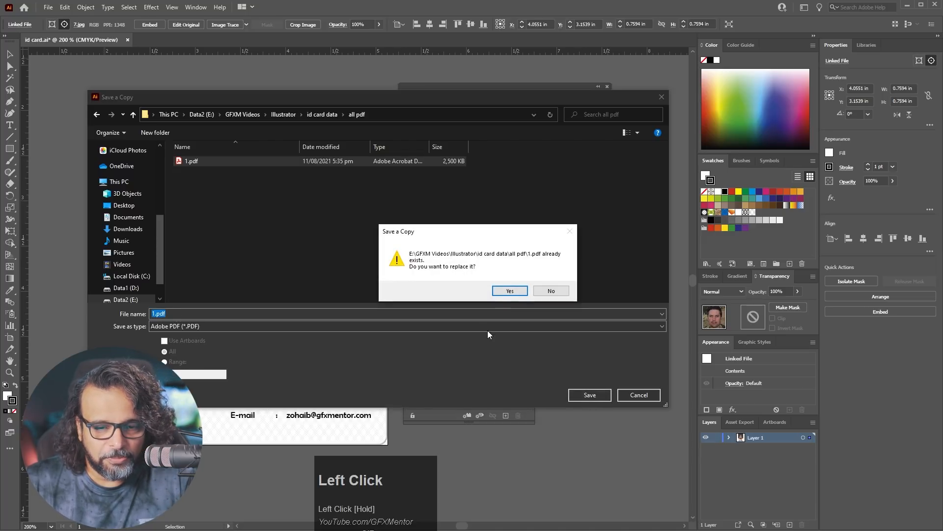
pyautogui.click(509, 292)
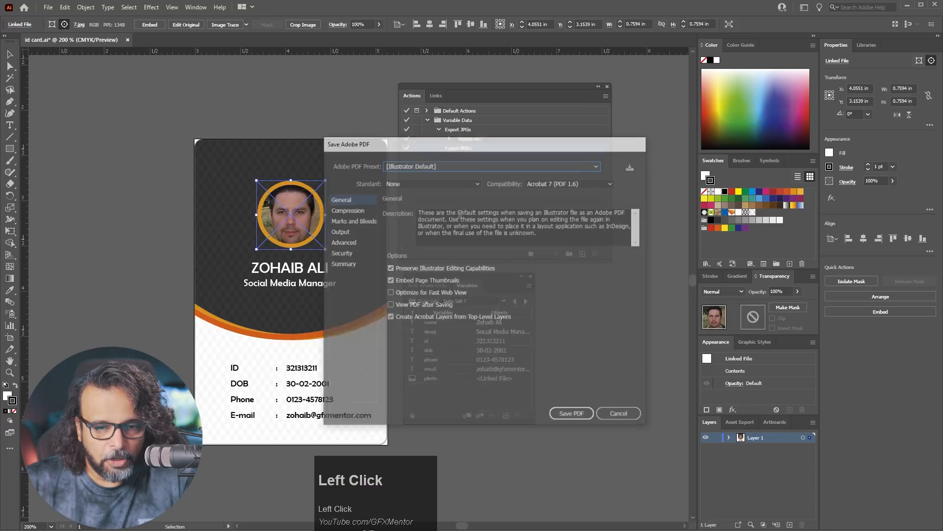
pyautogui.click(573, 415)
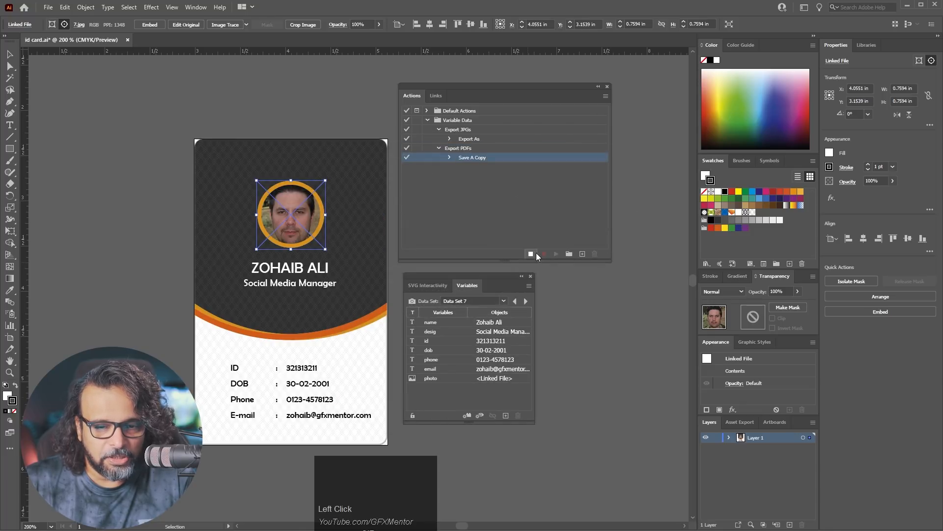
pyautogui.click(530, 255)
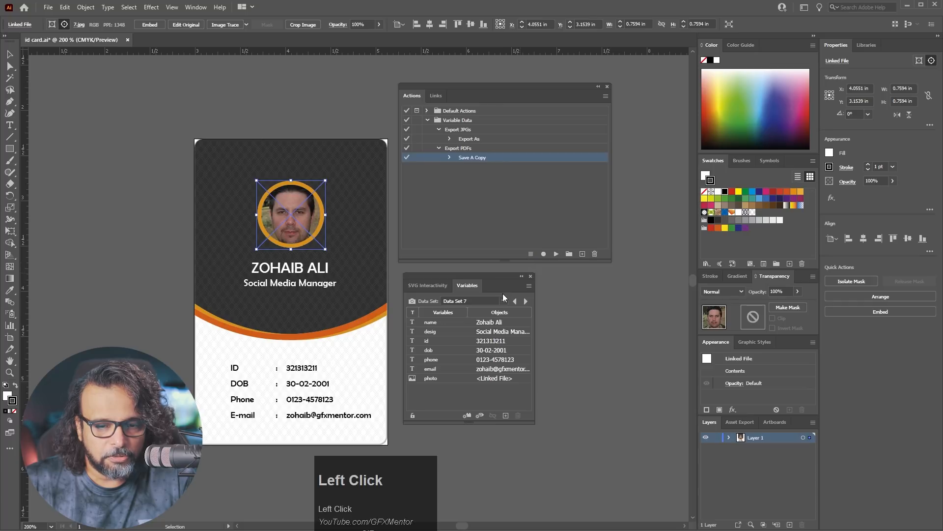
# - Open the batch settings for the Export PDFs action, disable the Export command override and enable the Save command override
pyautogui.click(605, 96)
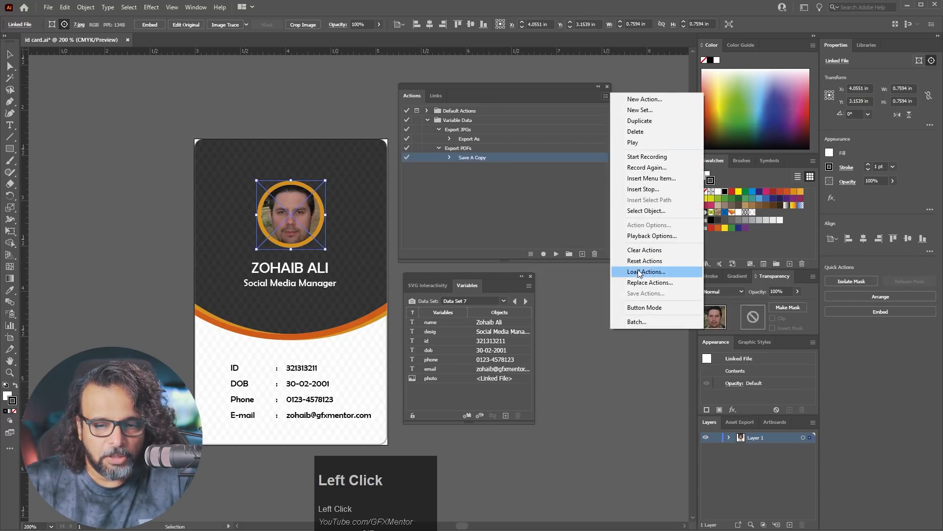
pyautogui.click(641, 324)
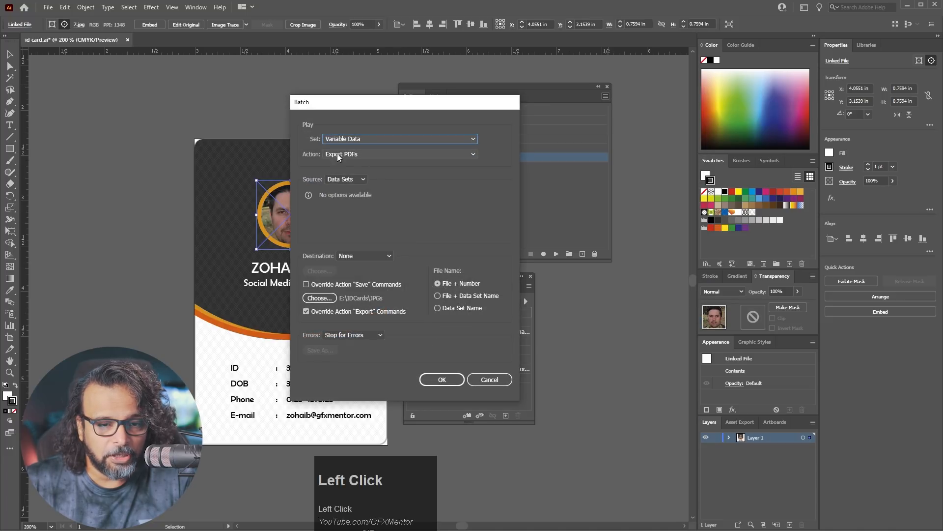
pyautogui.click(306, 312)
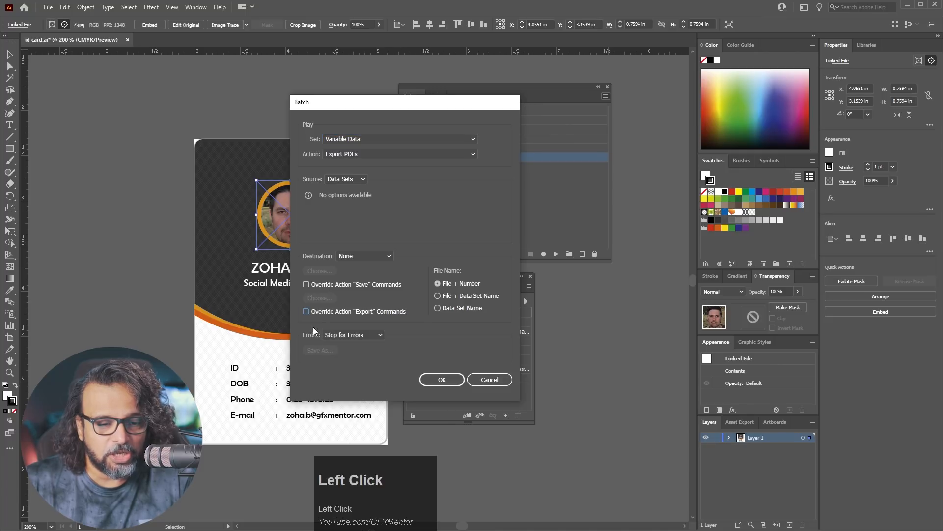
pyautogui.click(306, 285)
# - Set the batch's save destination to the pdfs folder inside IDCards on drive E and run the batch
pyautogui.click(318, 271)
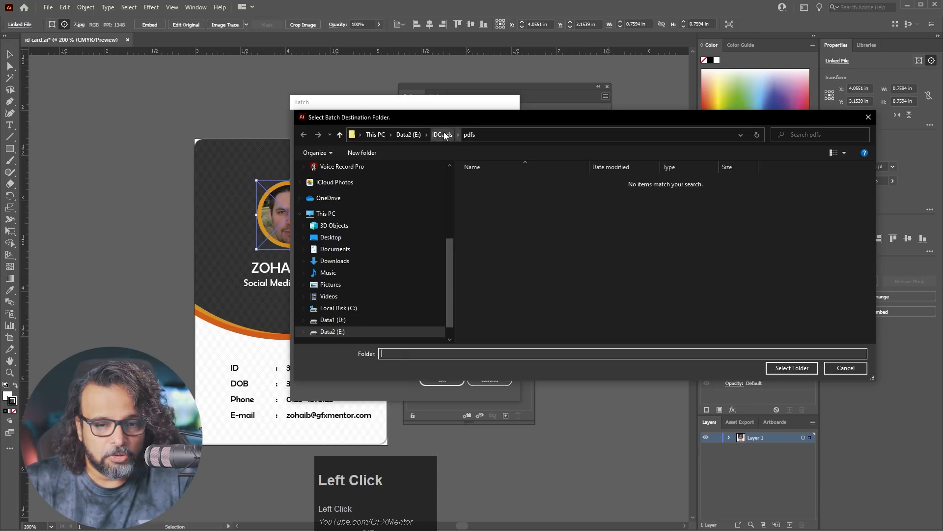
pyautogui.click(445, 134)
pyautogui.doubleClick(480, 191)
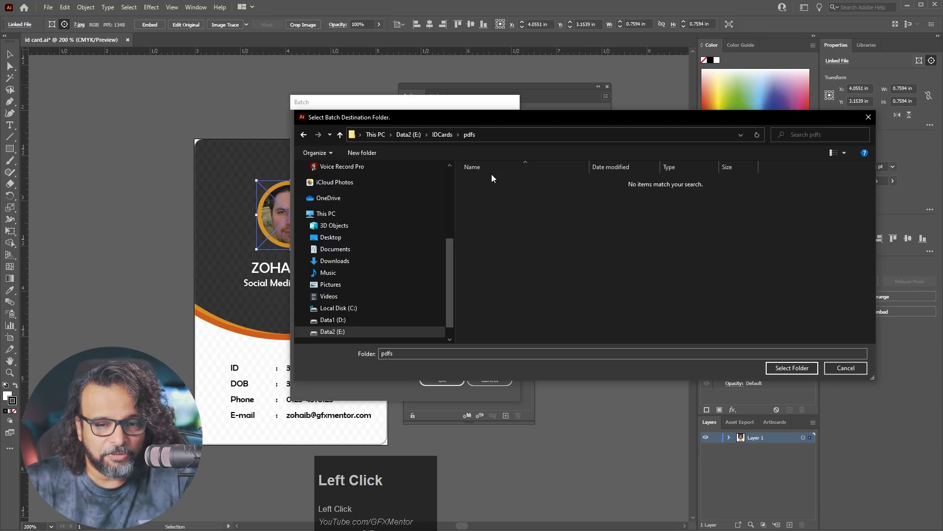
pyautogui.click(792, 368)
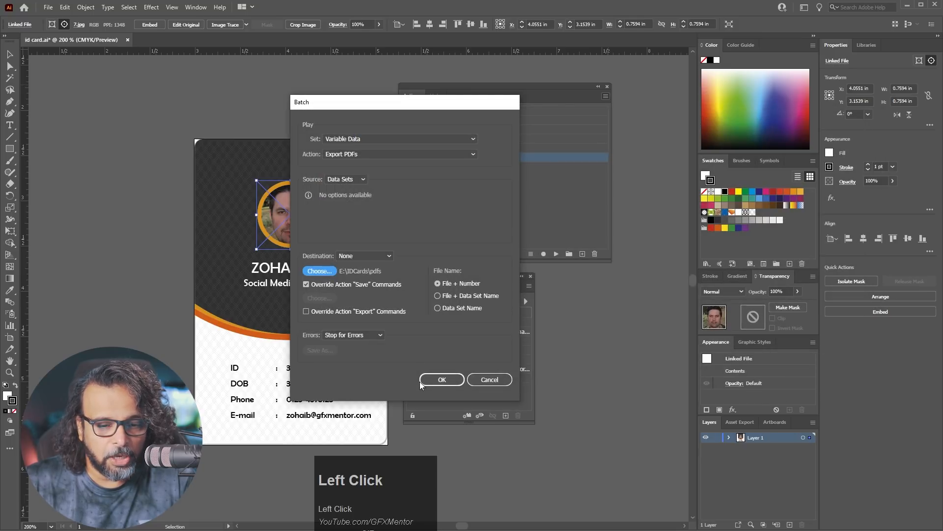
pyautogui.click(438, 380)
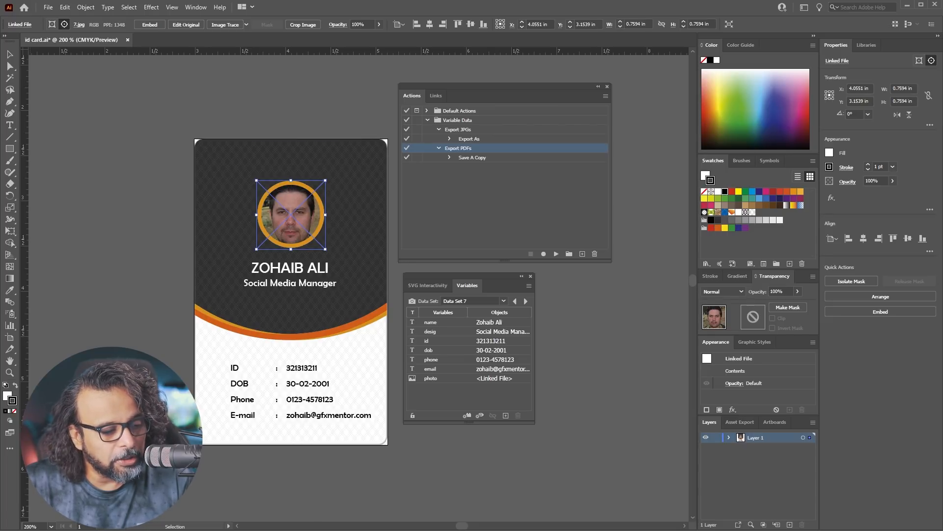
# - Switch to File Explorer, open id card001000.pdf from the pdfs folder inside IDCards, view the card in Acrobat Reader and close the document
pyautogui.click(196, 530)
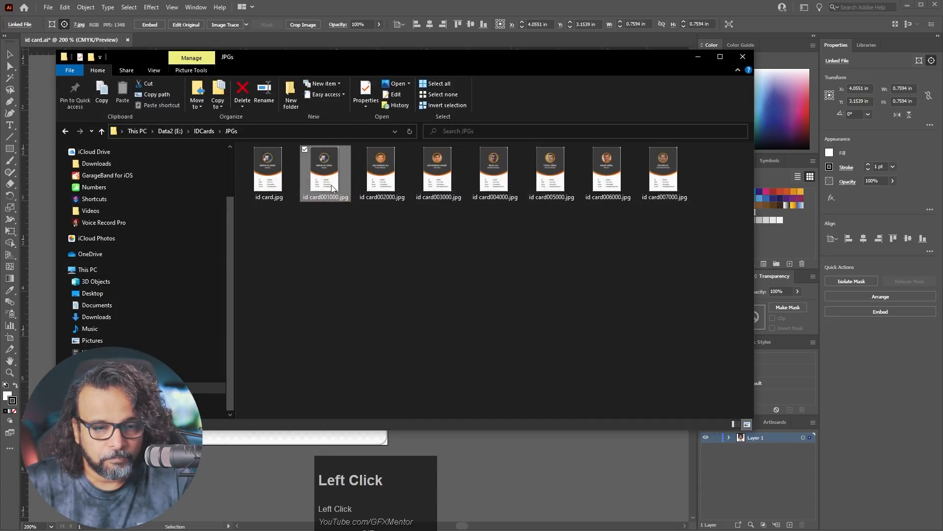
pyautogui.click(202, 131)
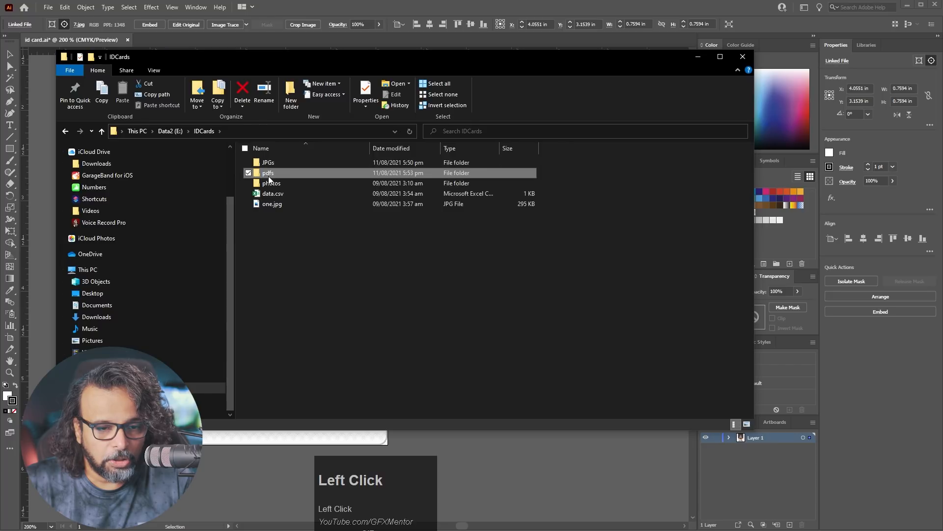
pyautogui.doubleClick(268, 174)
pyautogui.doubleClick(290, 162)
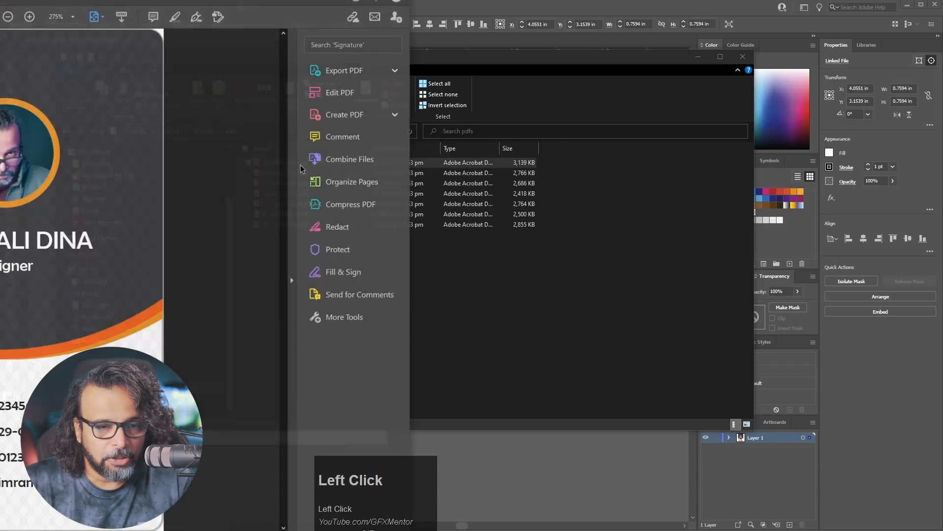
pyautogui.moveTo(249, 0); pyautogui.dragTo(466, 32)
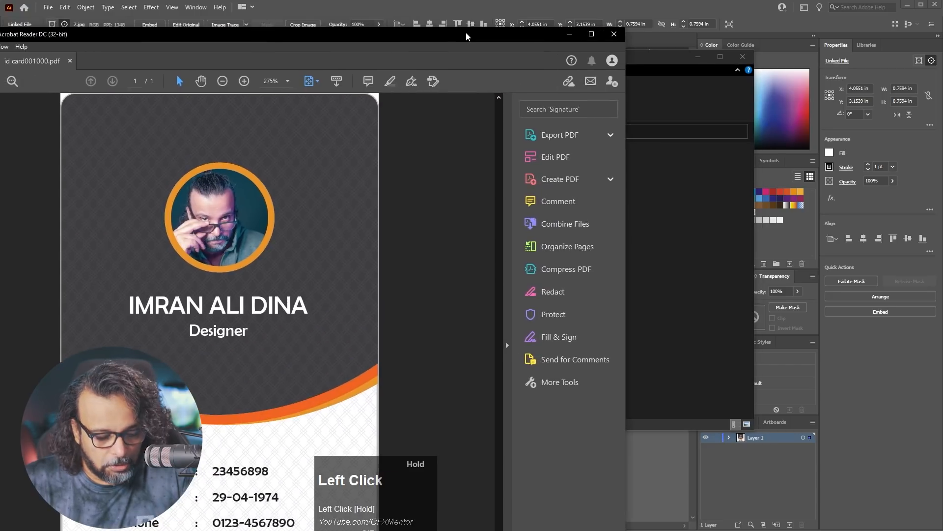
pyautogui.press('super+Up')
pyautogui.scroll(-1, 514, 255)
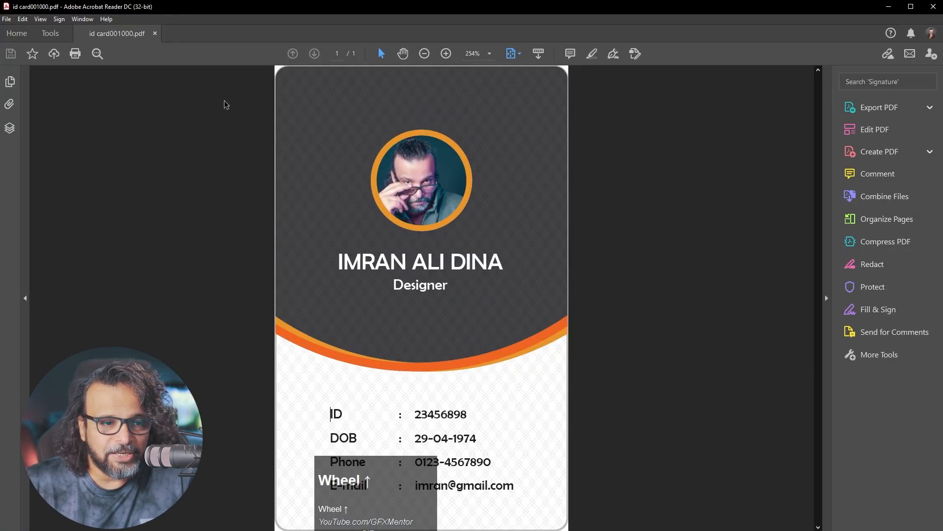
pyautogui.click(154, 34)
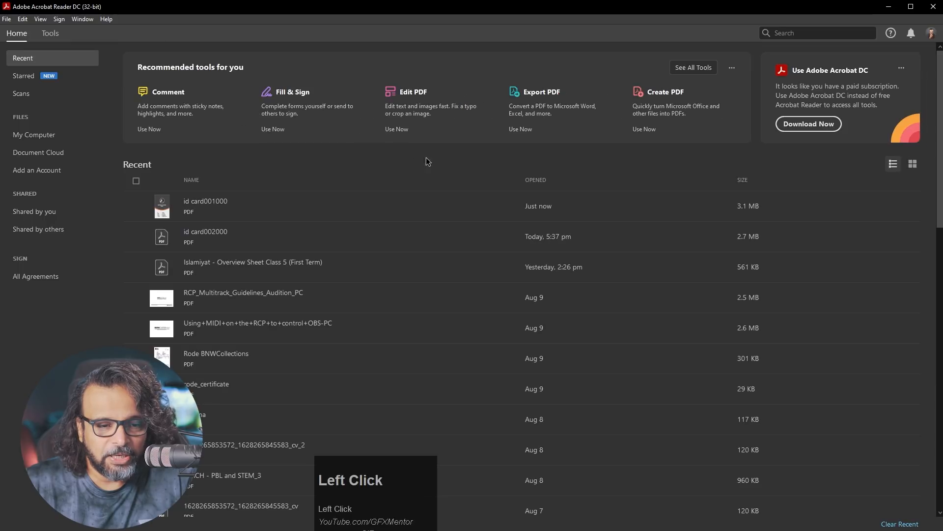
# - Return to File Explorer and look over the exported card files in the pdfs folder
pyautogui.hotkey('alt', 'Tab')
pyautogui.click(265, 173)
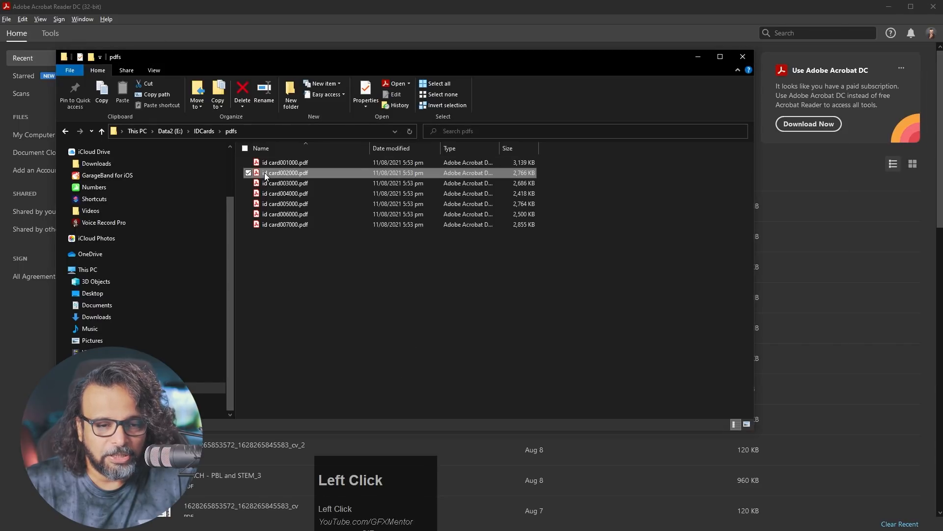
pyautogui.click(447, 270)
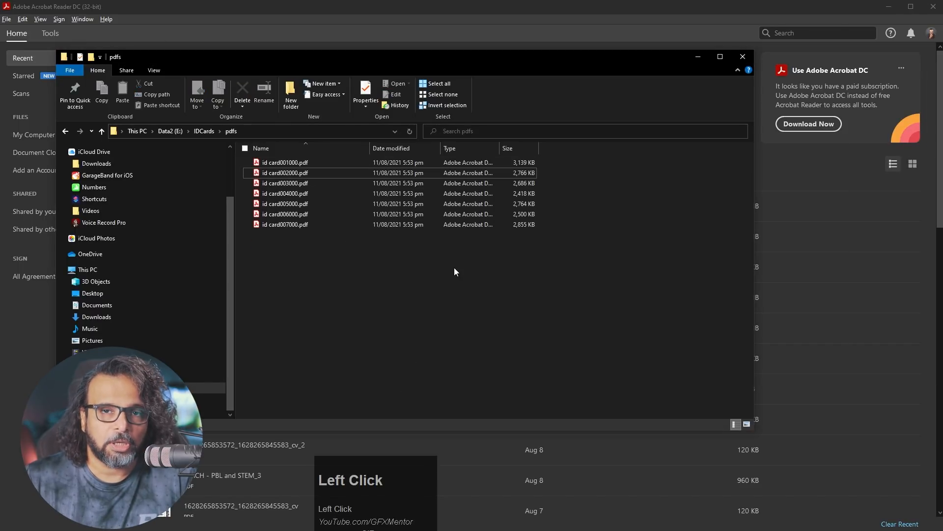